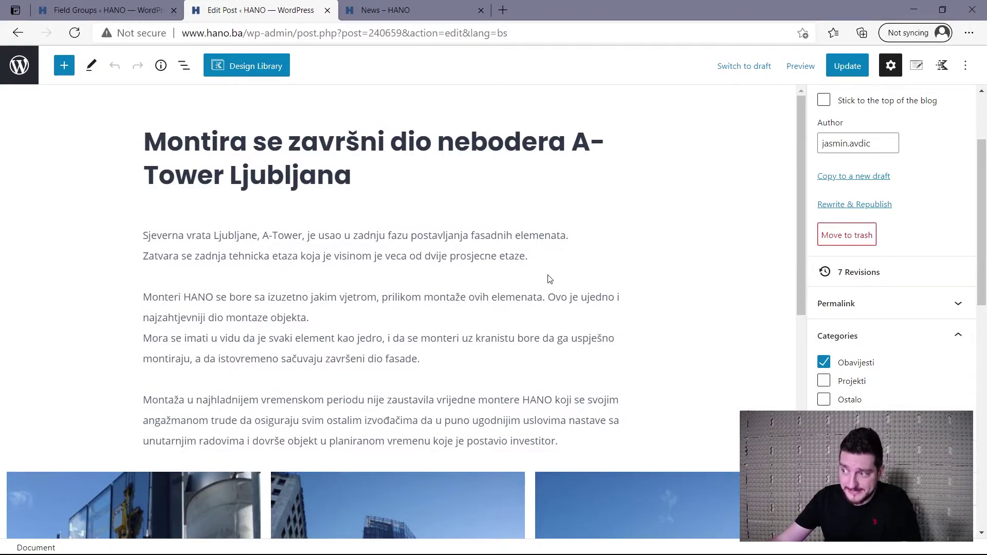
Untick the Obavijesti category on the A-Tower post, then tick it again.
{"action": "scroll", "coordinate": [301, 313], "scroll_direction": "down", "scroll_amount": 5}
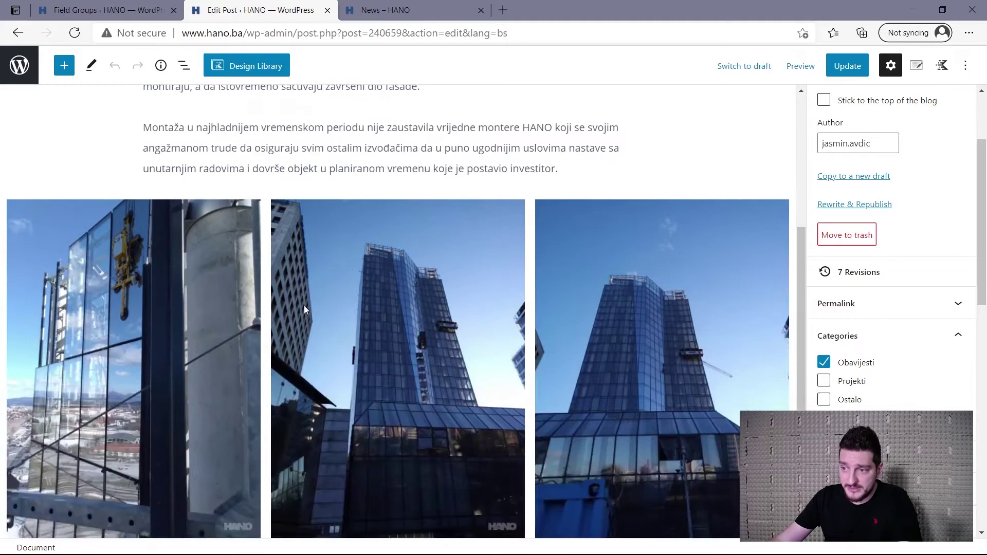
{"action": "scroll", "coordinate": [304, 305], "scroll_direction": "up", "scroll_amount": 5}
{"action": "scroll", "coordinate": [504, 335], "scroll_direction": "down", "scroll_amount": 3}
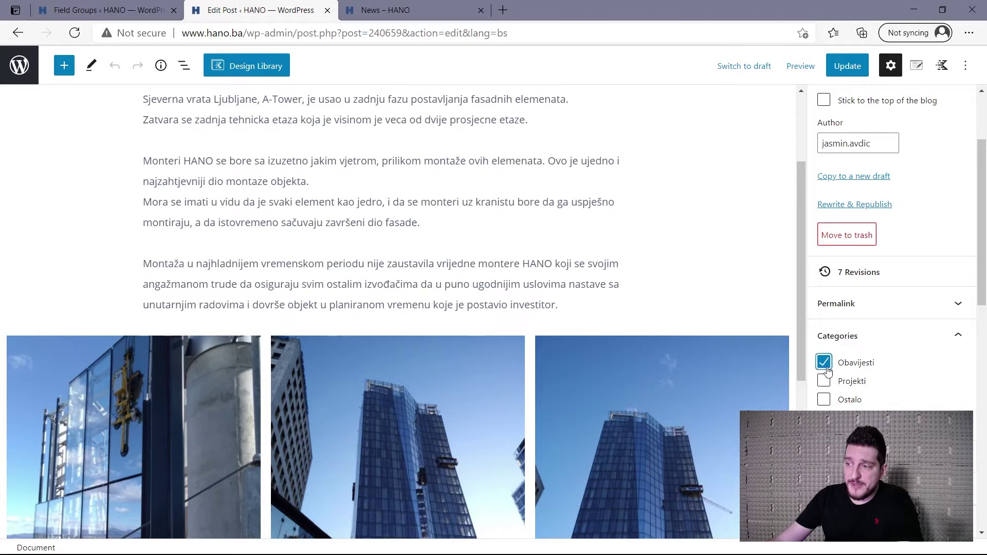
{"action": "left_click", "coordinate": [824, 363]}
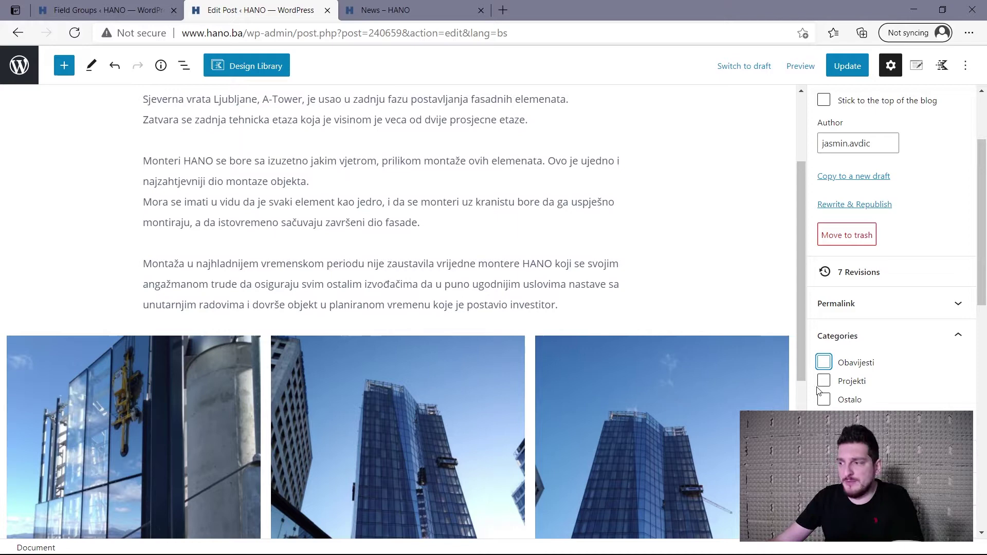
{"action": "left_click", "coordinate": [825, 366]}
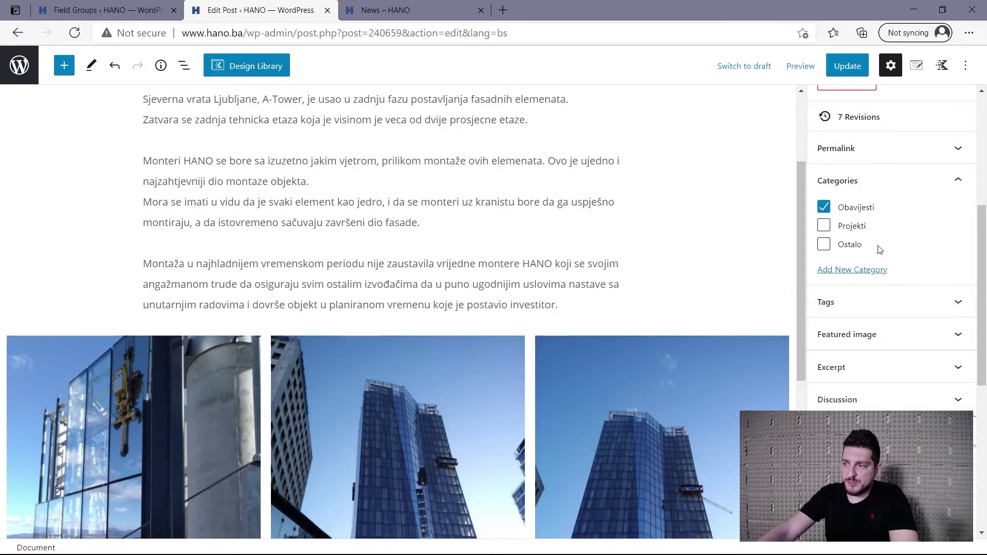
Untick Projekti and Ostalo so that no category remains checked.
{"action": "left_click", "coordinate": [824, 226]}
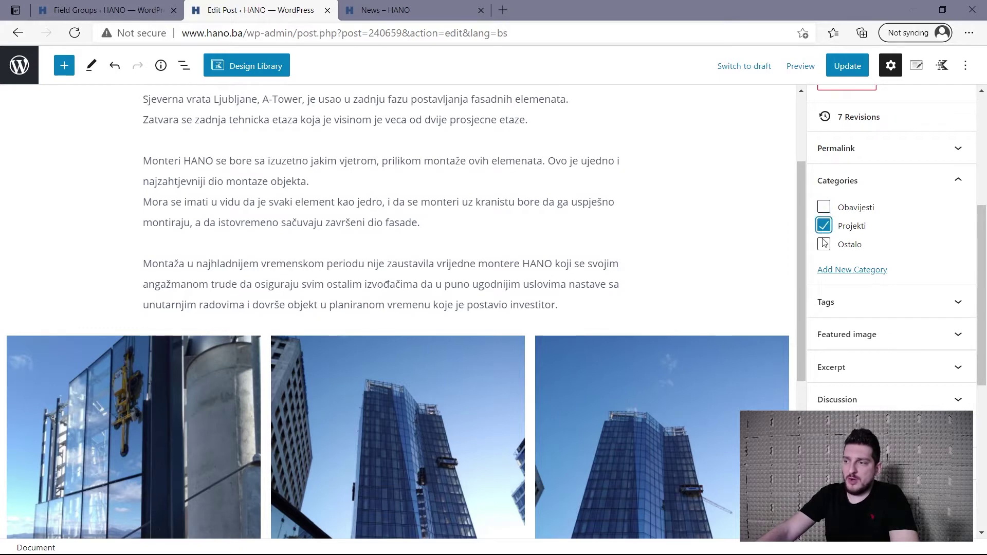
{"action": "left_click", "coordinate": [824, 226]}
{"action": "left_click", "coordinate": [823, 243]}
{"action": "left_click", "coordinate": [823, 244]}
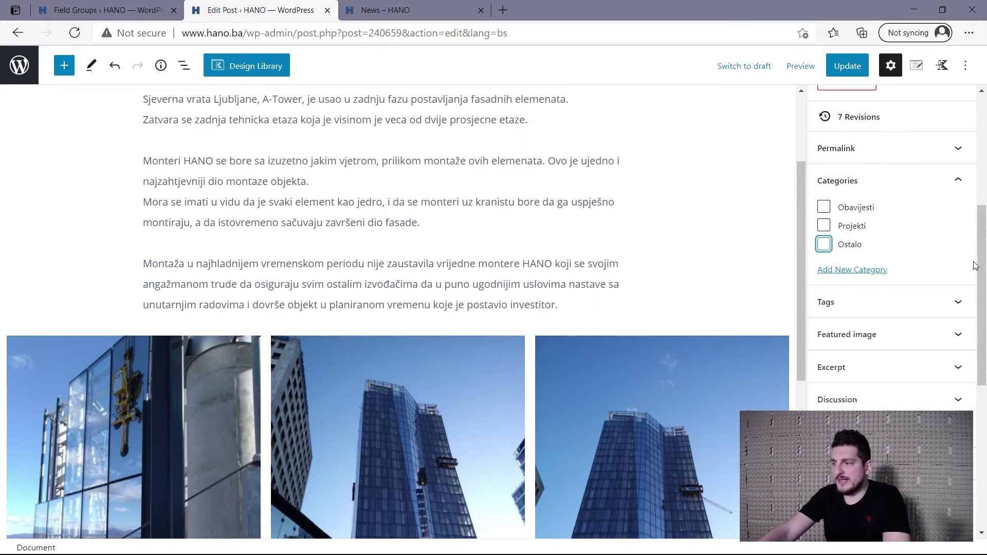
{"action": "left_click_drag", "start_coordinate": [982, 269], "coordinate": [981, 286]}
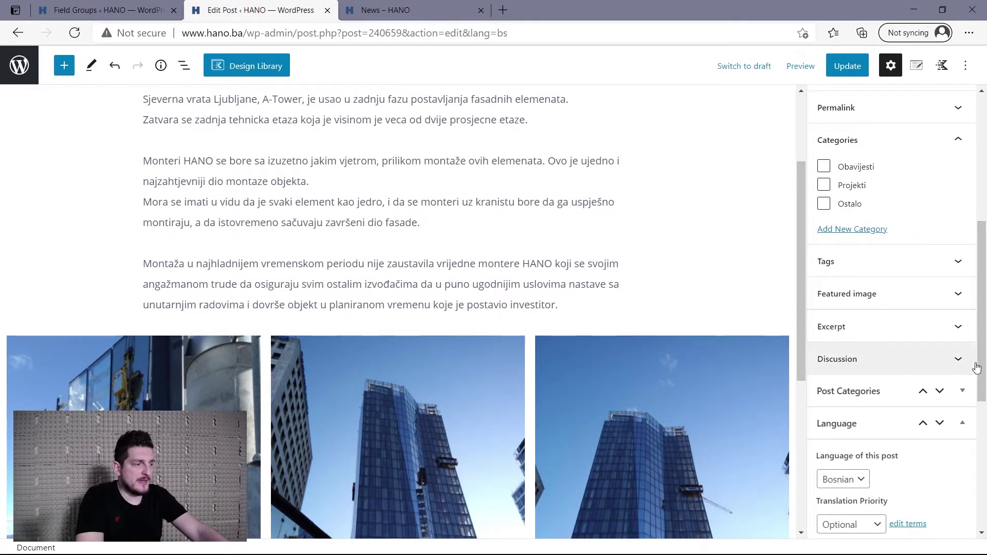
{"action": "left_click_drag", "start_coordinate": [982, 369], "coordinate": [982, 374]}
{"action": "scroll", "coordinate": [945, 411], "scroll_direction": "down", "scroll_amount": 1}
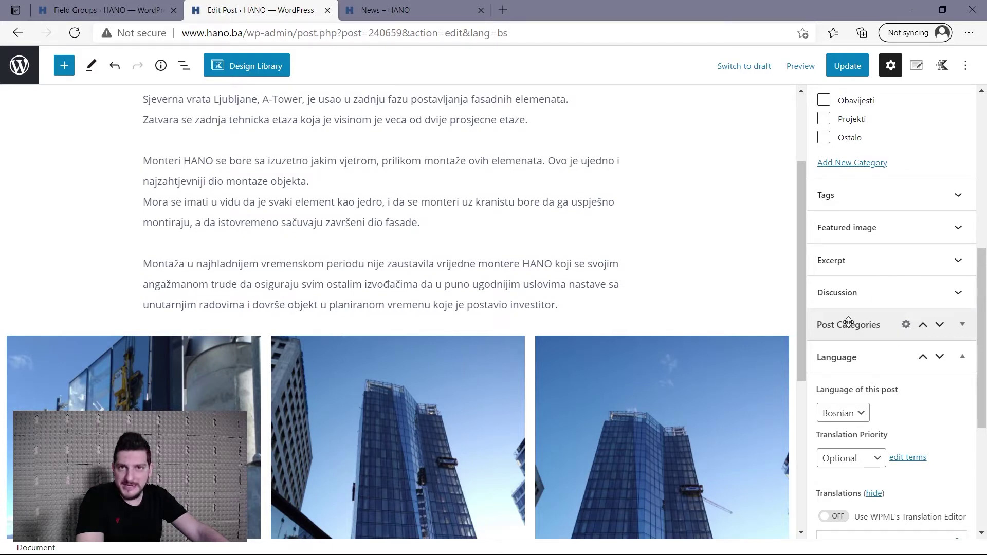
{"action": "scroll", "coordinate": [848, 312], "scroll_direction": "up", "scroll_amount": 3}
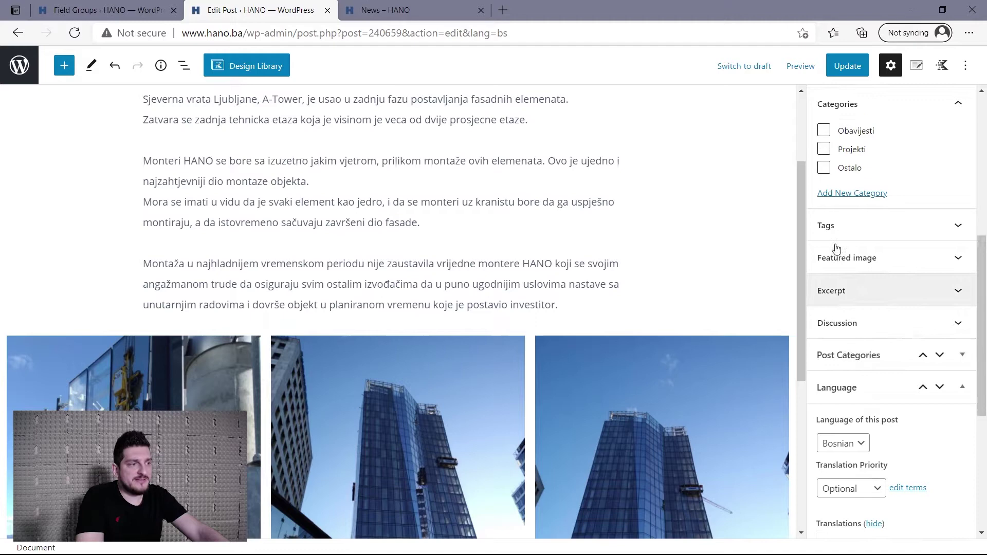
Collapse the built-in Categories panel and expand the required ACF Post Categories field.
{"action": "left_click", "coordinate": [852, 209]}
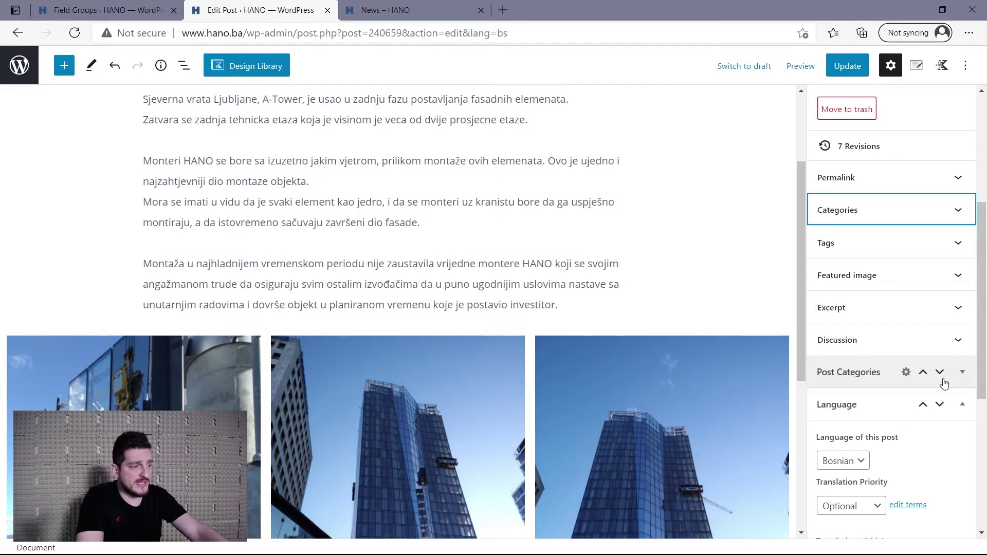
{"action": "left_click", "coordinate": [961, 373]}
{"action": "scroll", "coordinate": [883, 395], "scroll_direction": "down", "scroll_amount": 1}
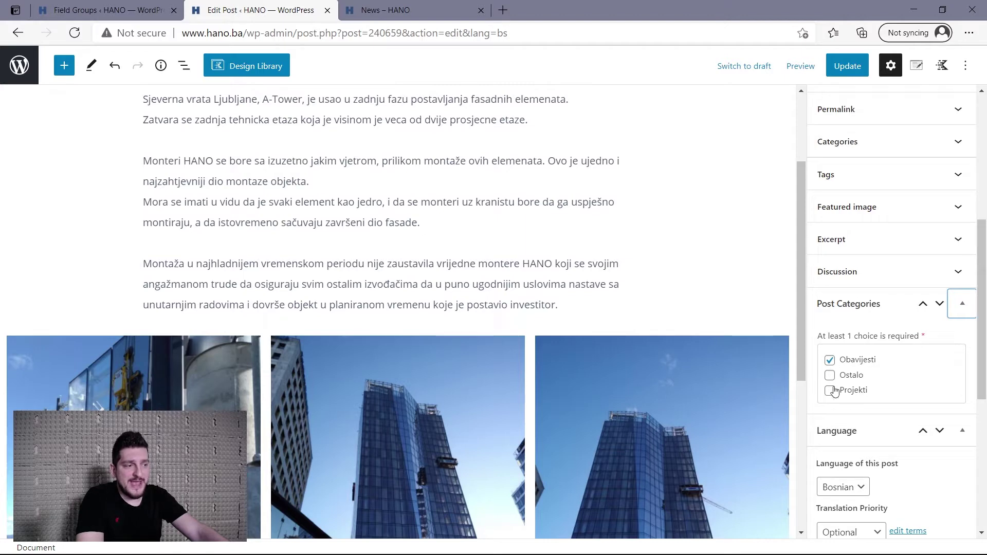
{"action": "scroll", "coordinate": [849, 367], "scroll_direction": "up", "scroll_amount": 2}
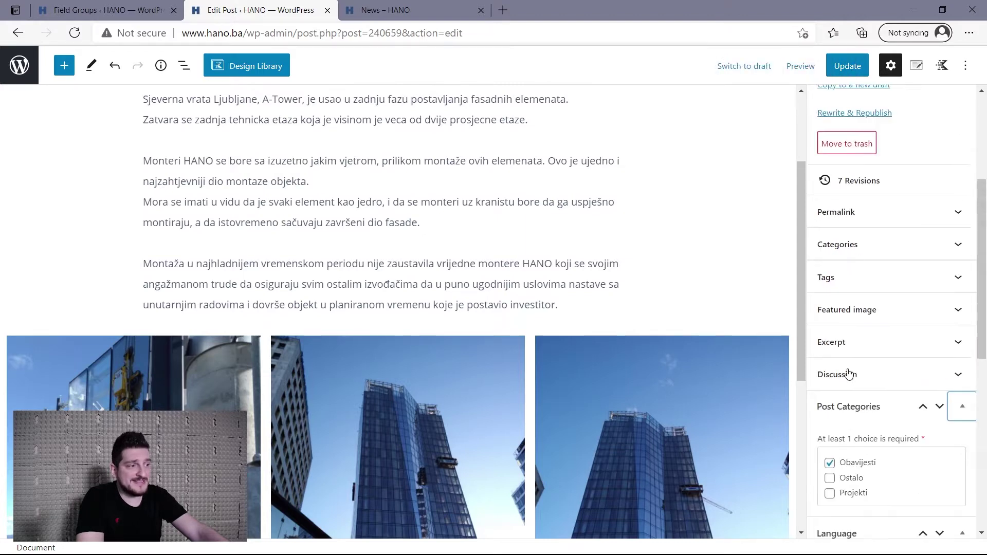
{"action": "scroll", "coordinate": [848, 360], "scroll_direction": "up", "scroll_amount": 1}
Reopen the Categories panel, then switch to the ACF Field Groups browser tab.
{"action": "left_click", "coordinate": [851, 279]}
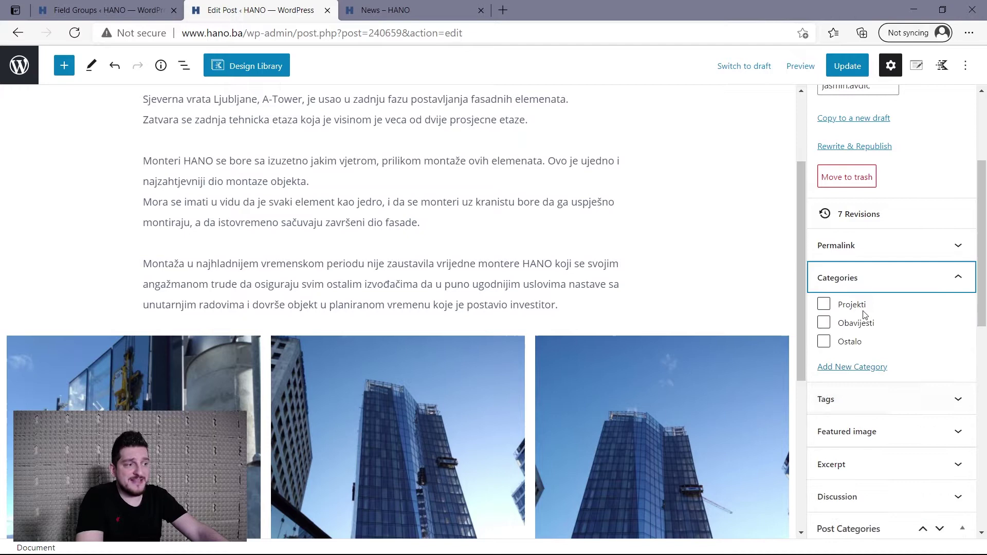
{"action": "scroll", "coordinate": [864, 329], "scroll_direction": "down", "scroll_amount": 4}
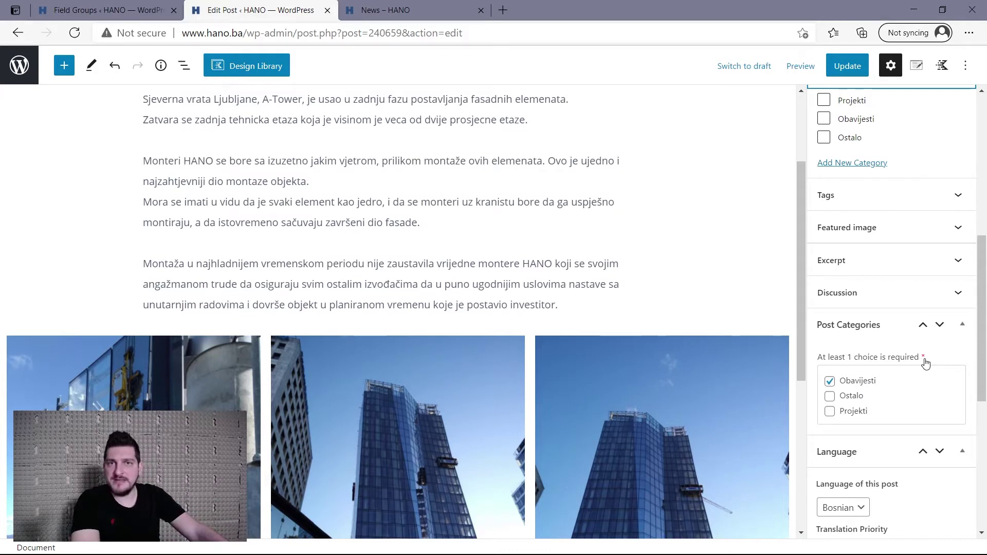
{"action": "scroll", "coordinate": [923, 362], "scroll_direction": "up", "scroll_amount": 5}
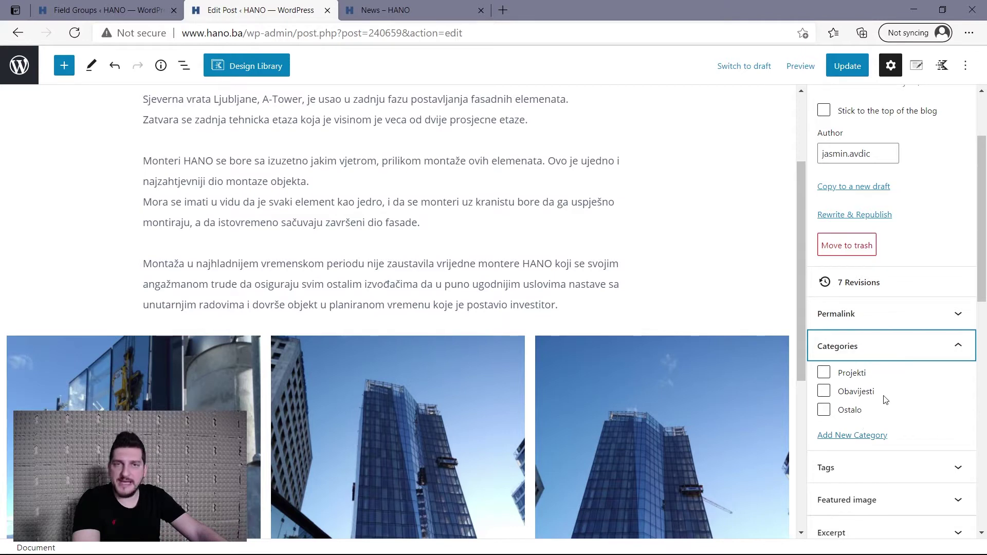
{"action": "scroll", "coordinate": [885, 400], "scroll_direction": "down", "scroll_amount": 1}
{"action": "scroll", "coordinate": [885, 400], "scroll_direction": "down", "scroll_amount": 6}
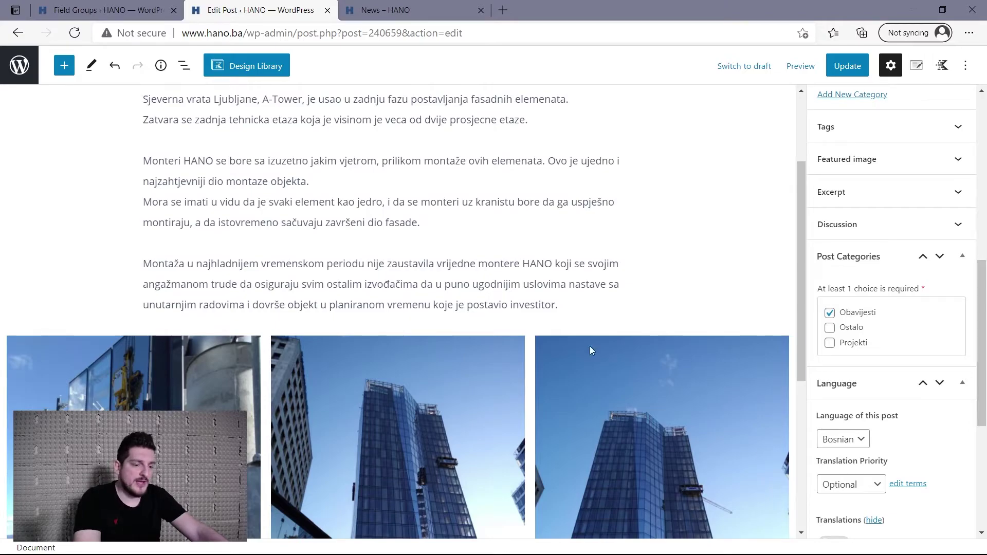
{"action": "left_click", "coordinate": [121, 10]}
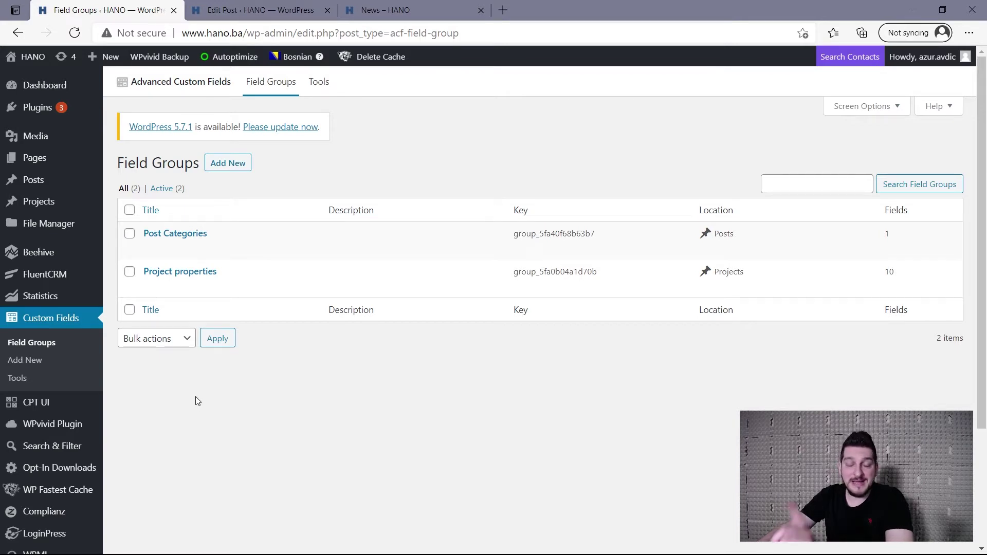
Review the Field Groups list (Post Categories on Posts, Project properties on Projects) and the CPT UI menu.
{"action": "mouse_move", "coordinate": [170, 229]}
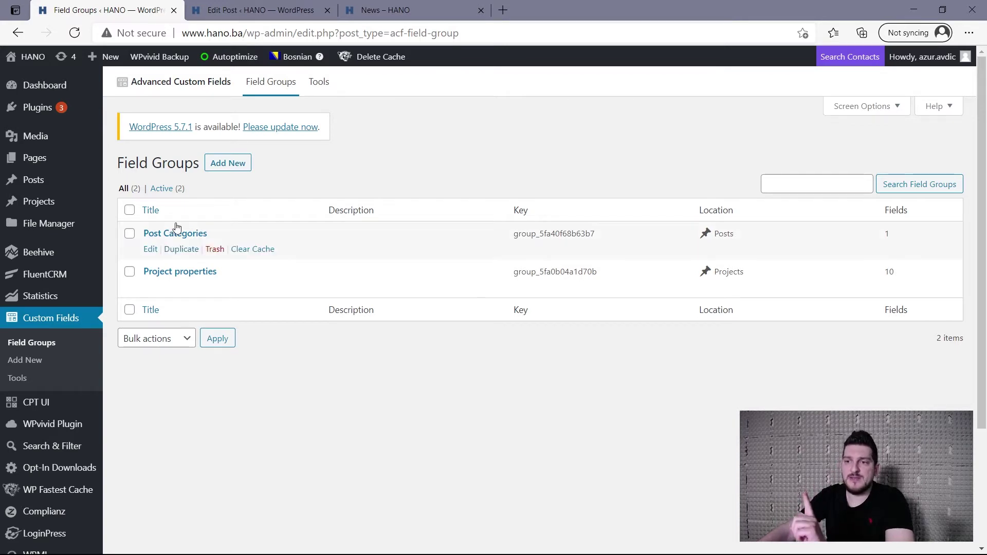
{"action": "mouse_move", "coordinate": [145, 286]}
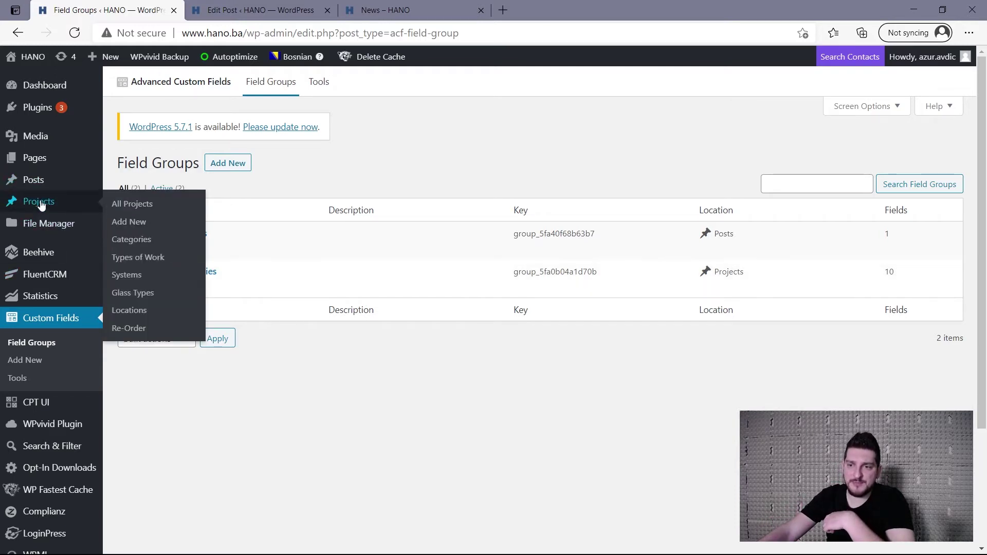
{"action": "mouse_move", "coordinate": [42, 184]}
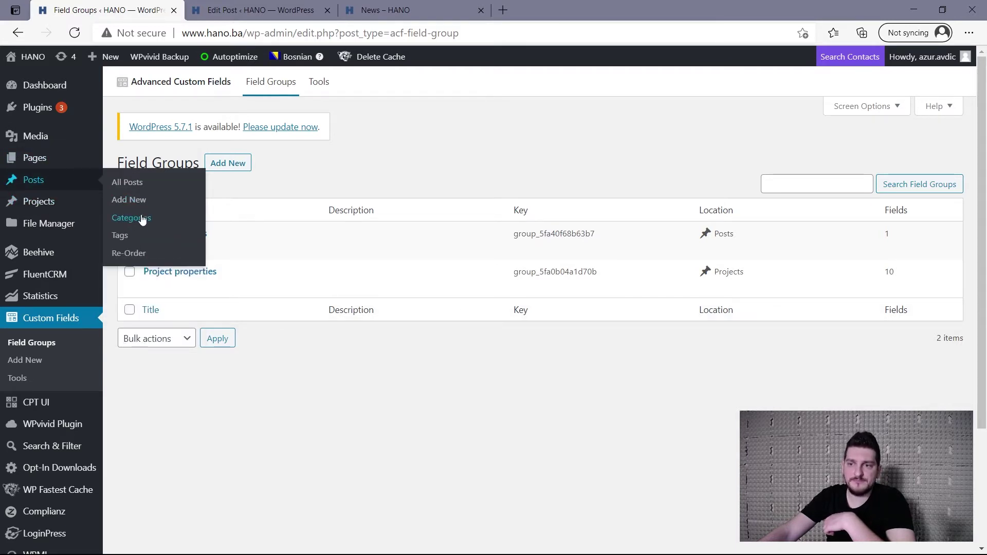
{"action": "mouse_move", "coordinate": [63, 206]}
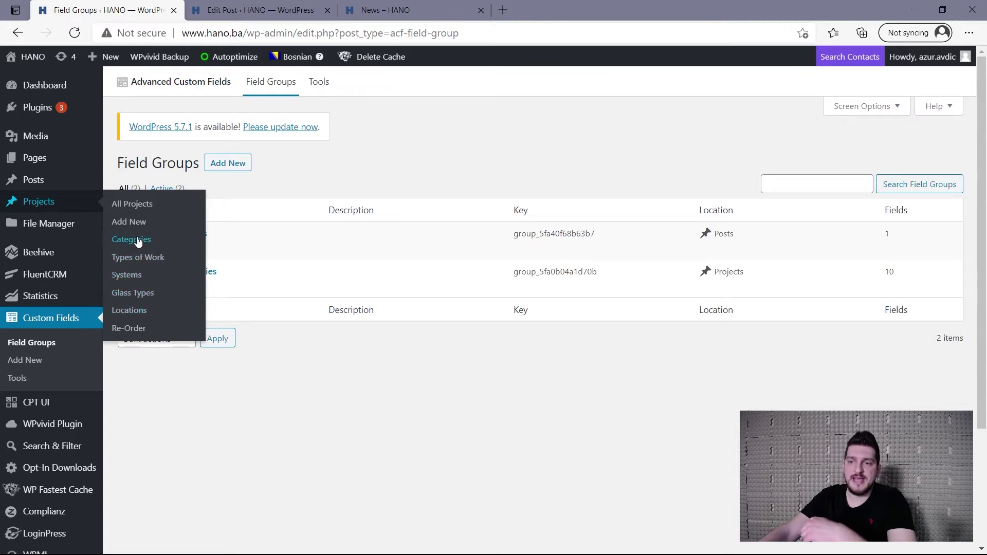
{"action": "mouse_move", "coordinate": [52, 180]}
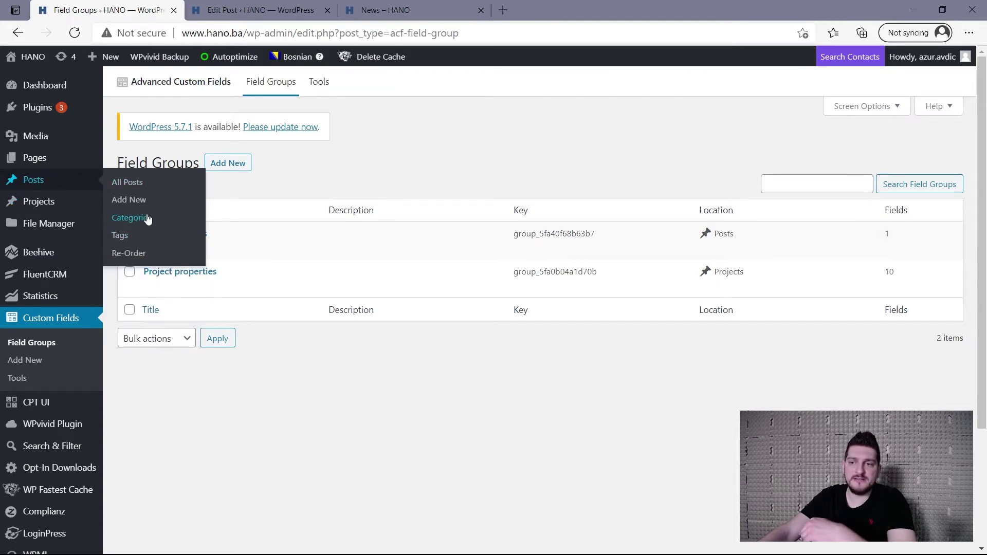
{"action": "mouse_move", "coordinate": [53, 202]}
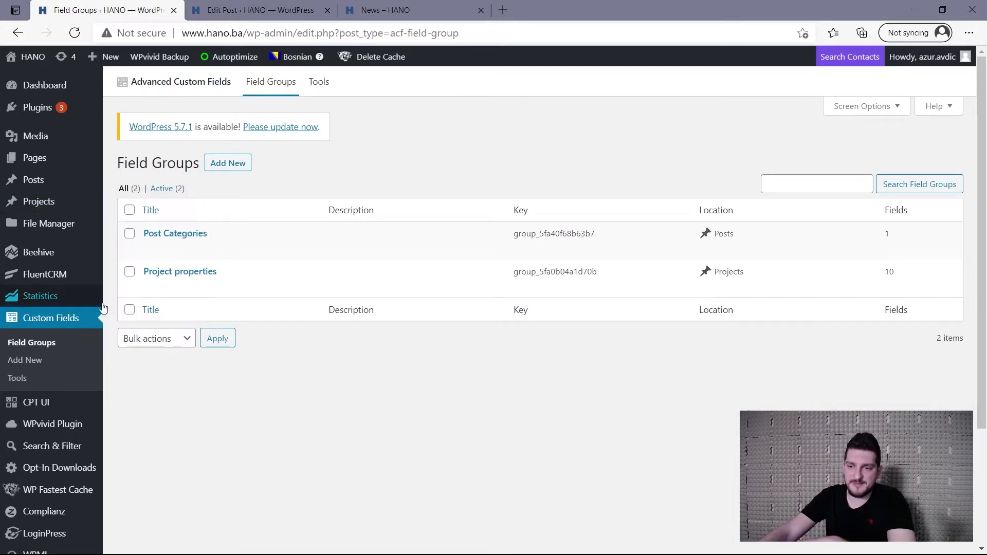
{"action": "mouse_move", "coordinate": [59, 405]}
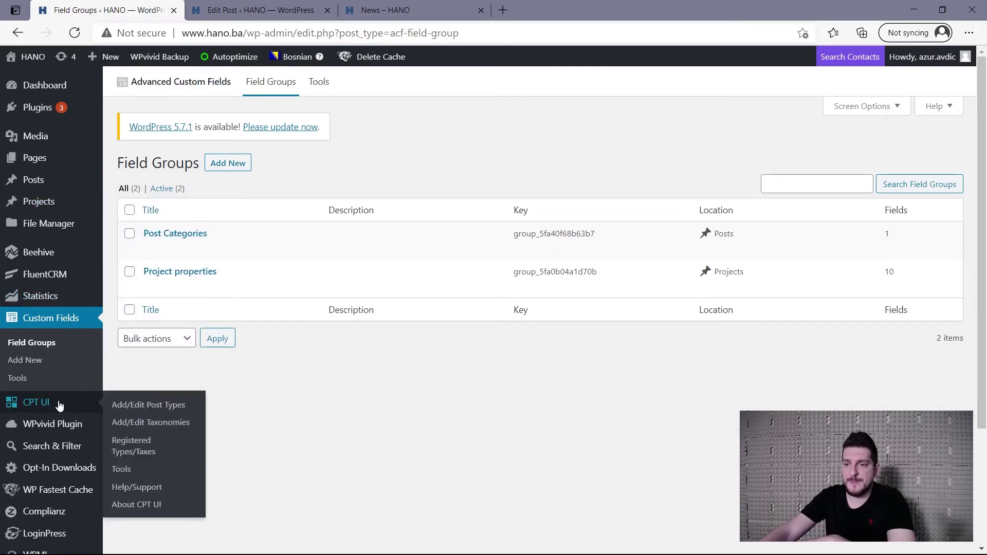
From CPT UI Add/Edit Taxonomies, view the registered taxonomies, including project_category and type_of_work.
{"action": "left_click", "coordinate": [143, 424]}
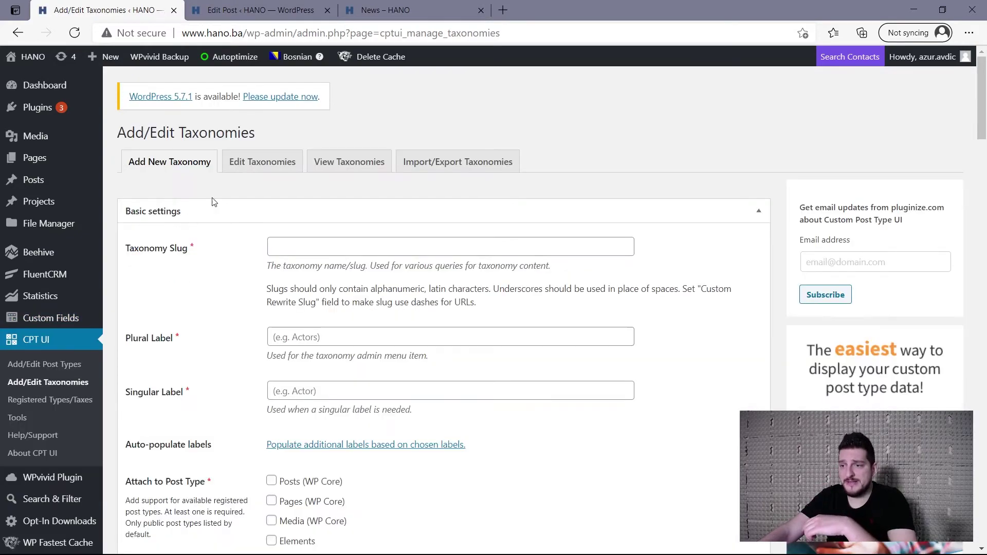
{"action": "scroll", "coordinate": [253, 328], "scroll_direction": "down", "scroll_amount": 15}
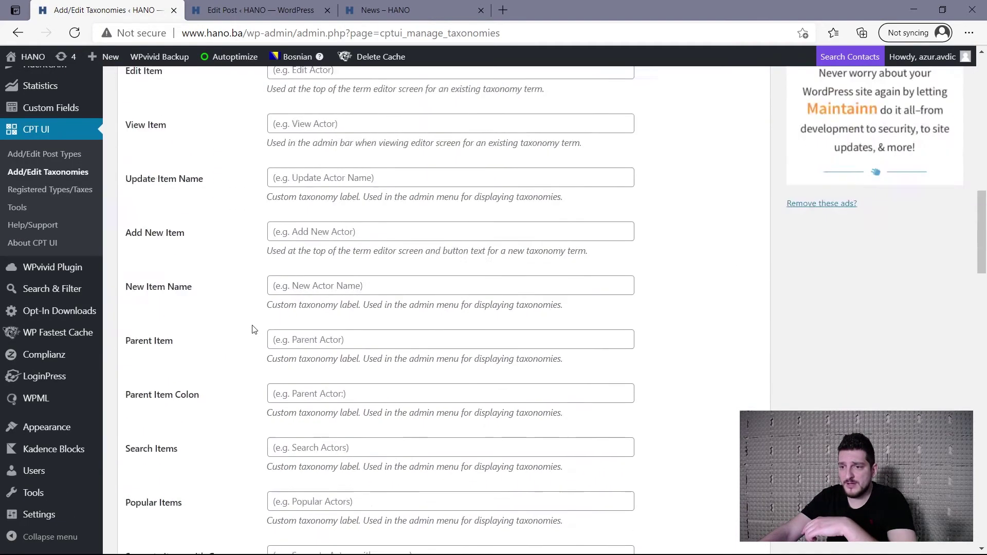
{"action": "left_click_drag", "start_coordinate": [986, 262], "coordinate": [986, 154]}
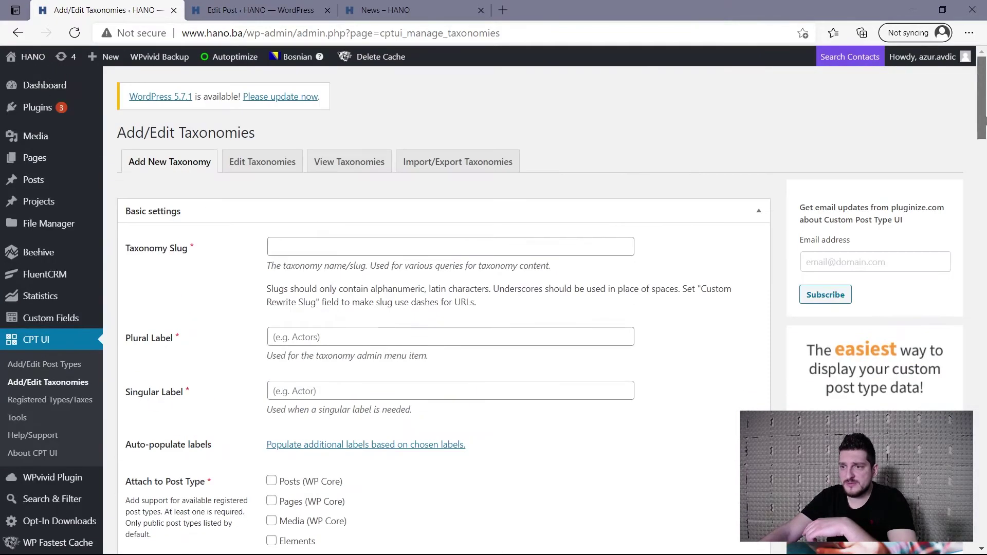
{"action": "left_click", "coordinate": [349, 171]}
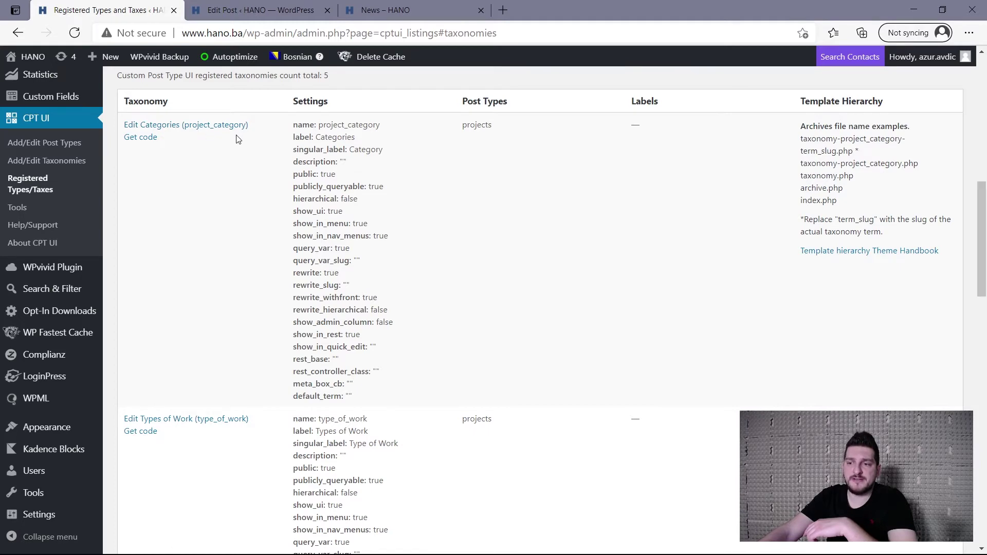
{"action": "scroll", "coordinate": [228, 185], "scroll_direction": "up", "scroll_amount": 3}
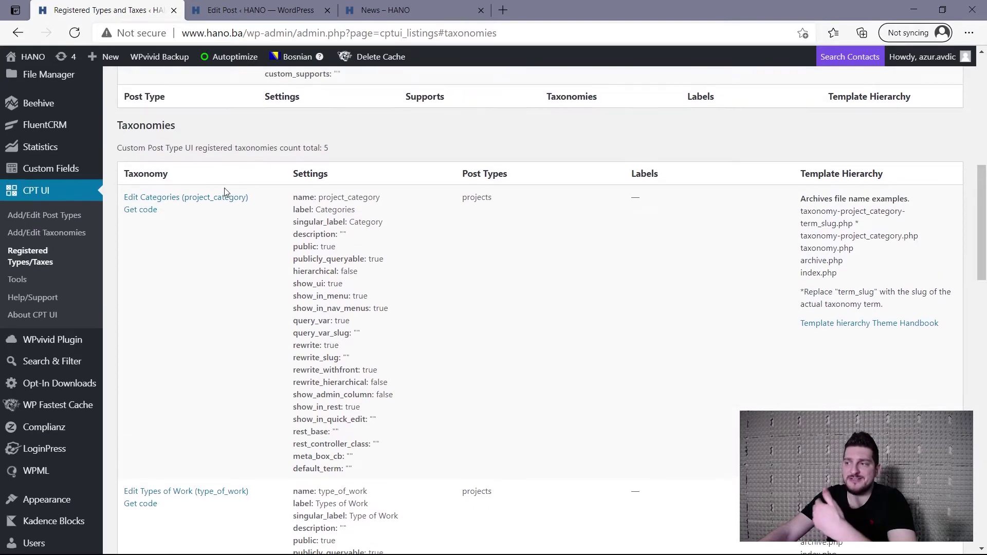
{"action": "scroll", "coordinate": [47, 216], "scroll_direction": "up", "scroll_amount": 3}
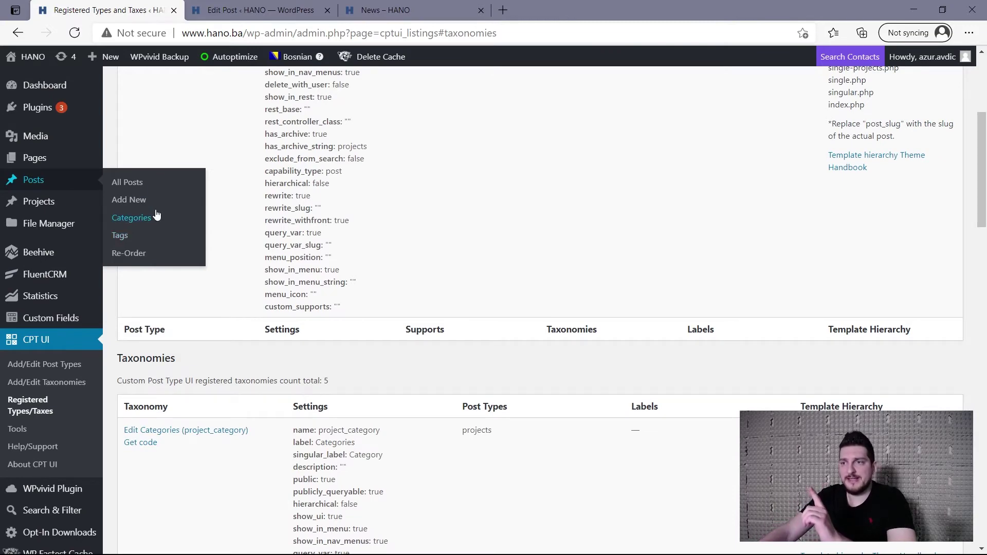
{"action": "left_click", "coordinate": [239, 2]}
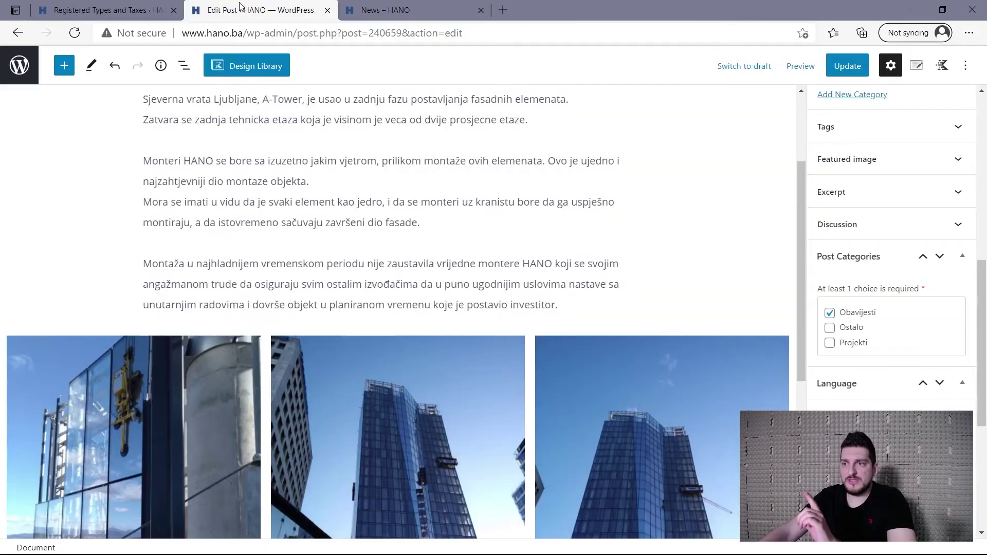
{"action": "left_click", "coordinate": [131, 4]}
Edit the Post Categories field group, and open Custom Fields > Field Groups in a new tab.
{"action": "mouse_move", "coordinate": [36, 322]}
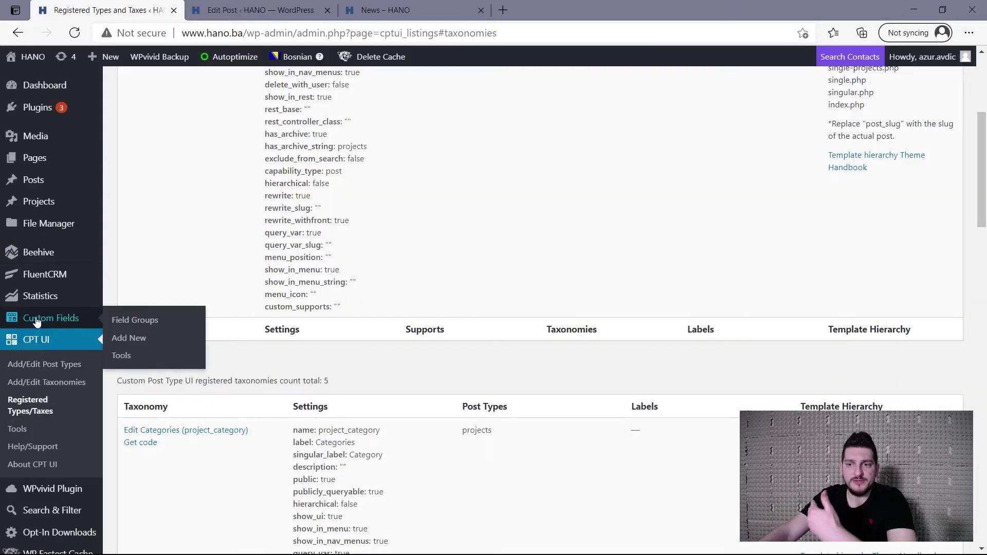
{"action": "left_click", "coordinate": [157, 327]}
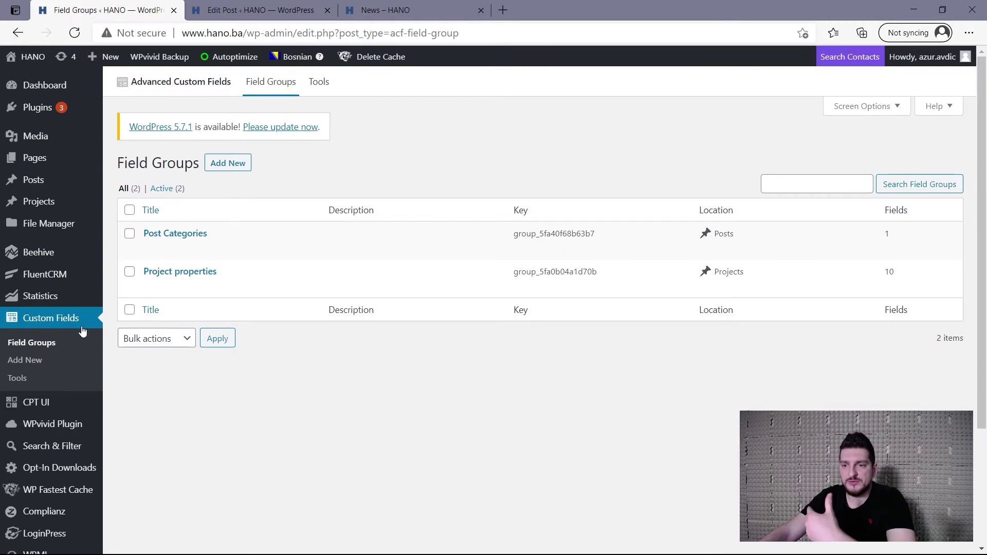
{"action": "mouse_move", "coordinate": [263, 253]}
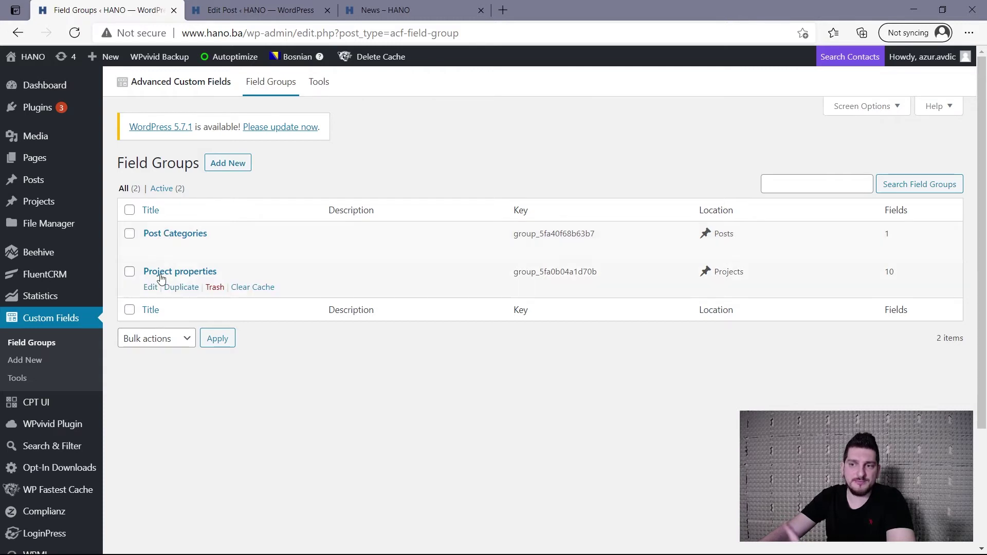
{"action": "left_click", "coordinate": [150, 249]}
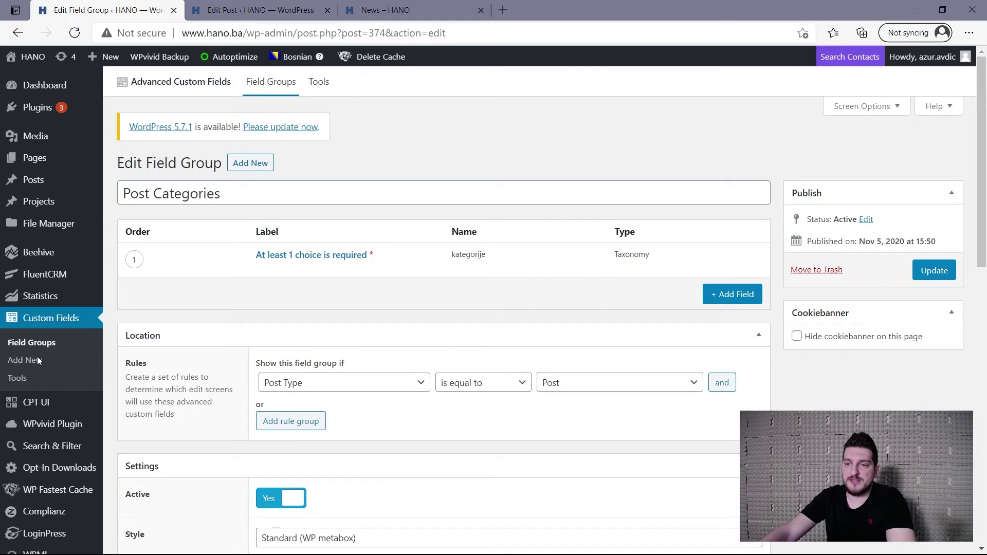
{"action": "middle_click", "coordinate": [32, 342]}
{"action": "left_click", "coordinate": [243, 11]}
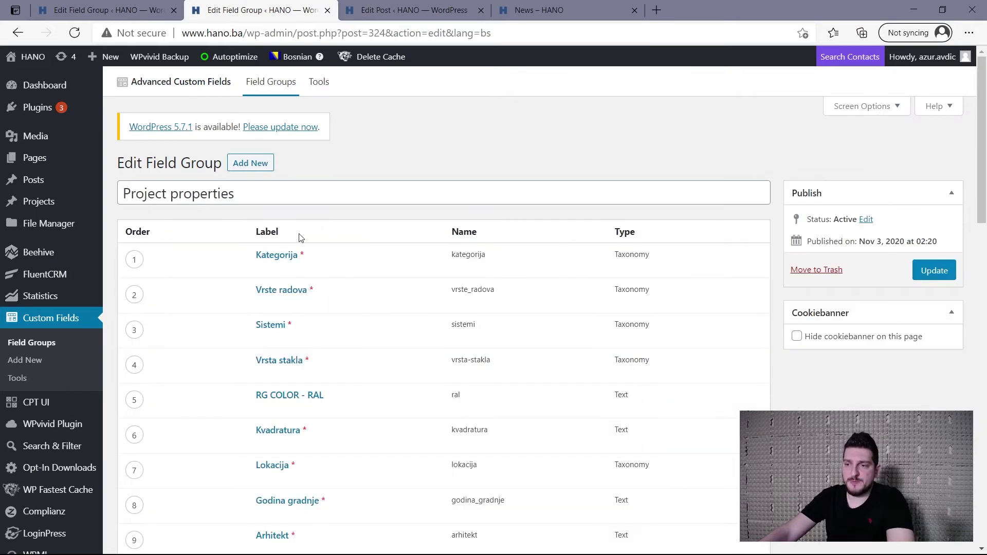
Compare the Edit Post Categories panels with Project properties, then return to the Post Categories field group.
{"action": "scroll", "coordinate": [274, 376], "scroll_direction": "down", "scroll_amount": 3}
{"action": "scroll", "coordinate": [276, 392], "scroll_direction": "up", "scroll_amount": 2}
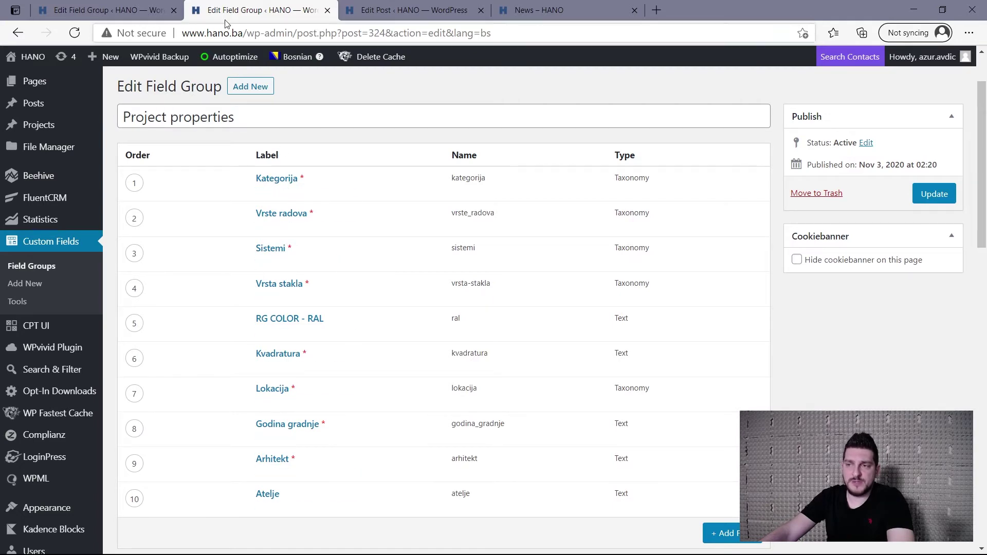
{"action": "left_click", "coordinate": [374, 12]}
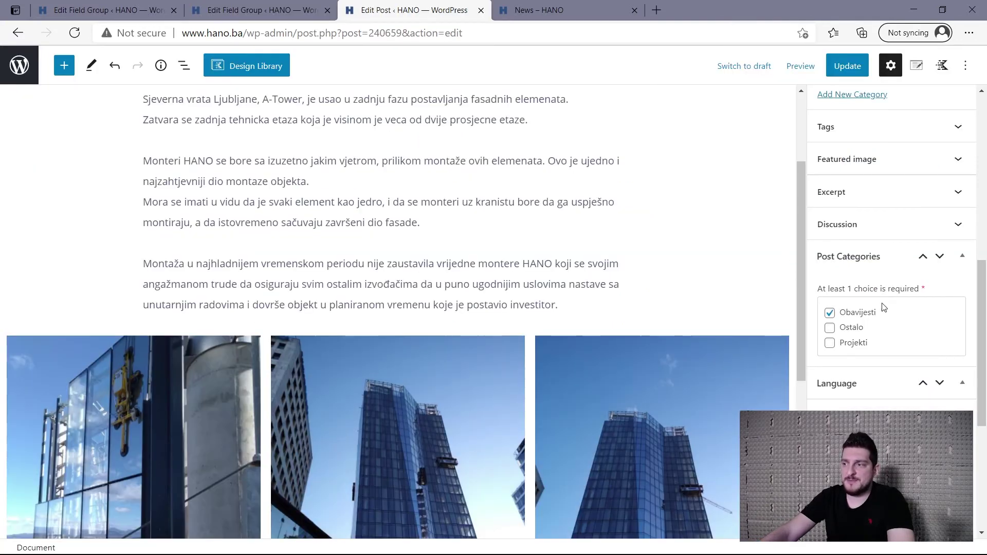
{"action": "scroll", "coordinate": [864, 235], "scroll_direction": "up", "scroll_amount": 4}
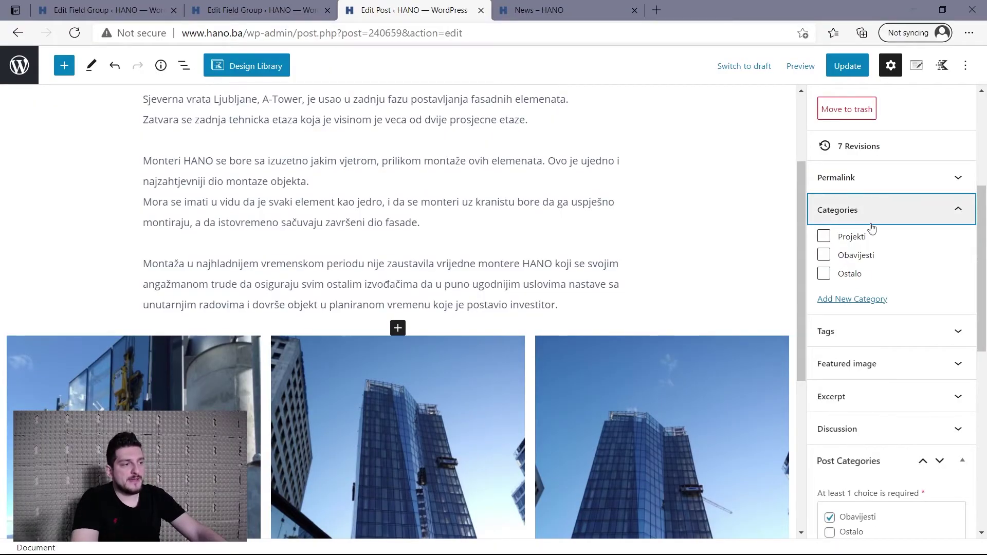
{"action": "scroll", "coordinate": [849, 304], "scroll_direction": "down", "scroll_amount": 1}
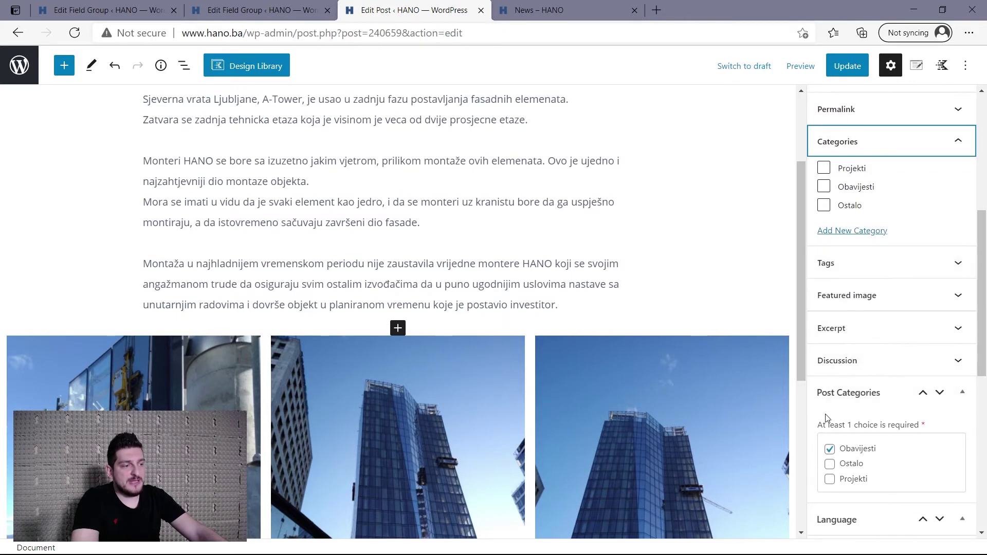
{"action": "scroll", "coordinate": [840, 393], "scroll_direction": "down", "scroll_amount": 1}
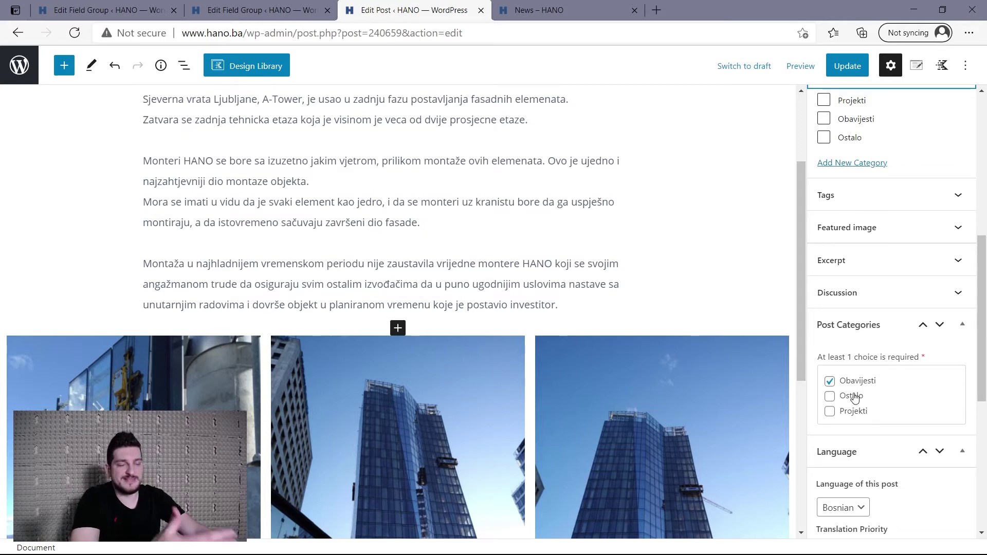
{"action": "left_click", "coordinate": [220, 7]}
{"action": "left_click", "coordinate": [128, 7]}
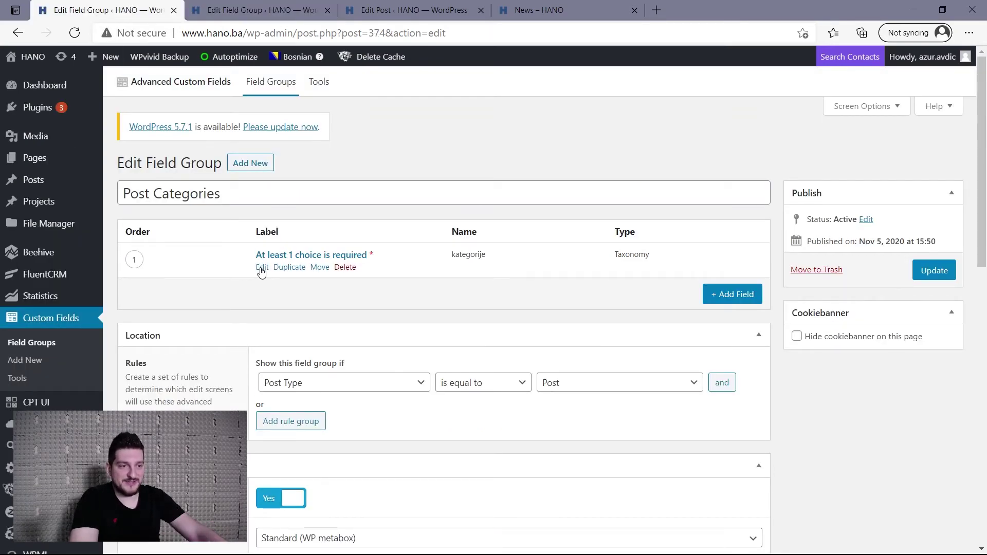
Expand the required kategorije field and check its name and taxonomy setting.
{"action": "left_click", "coordinate": [261, 268]}
{"action": "scroll", "coordinate": [313, 314], "scroll_direction": "down", "scroll_amount": 2}
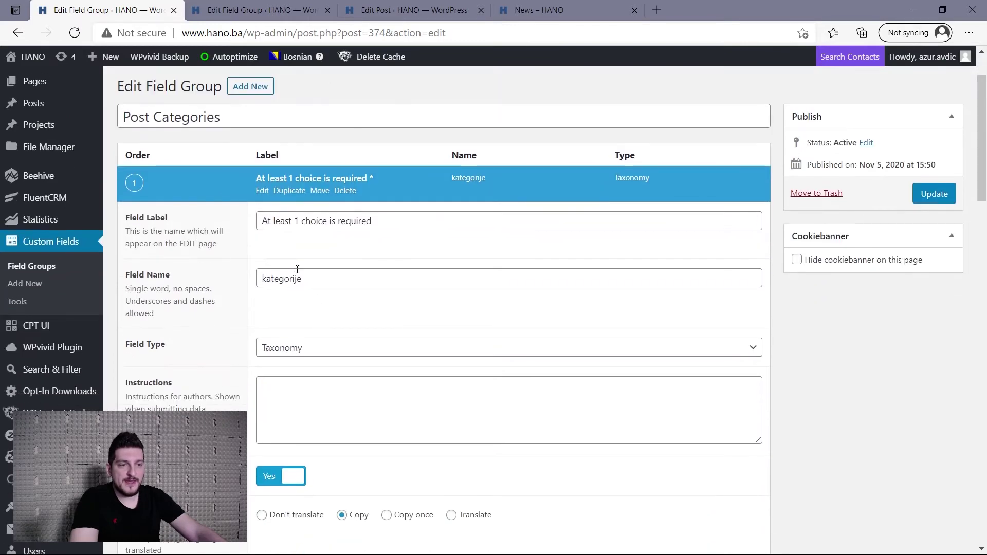
{"action": "double_click", "coordinate": [307, 275]}
{"action": "scroll", "coordinate": [295, 326], "scroll_direction": "down", "scroll_amount": 3}
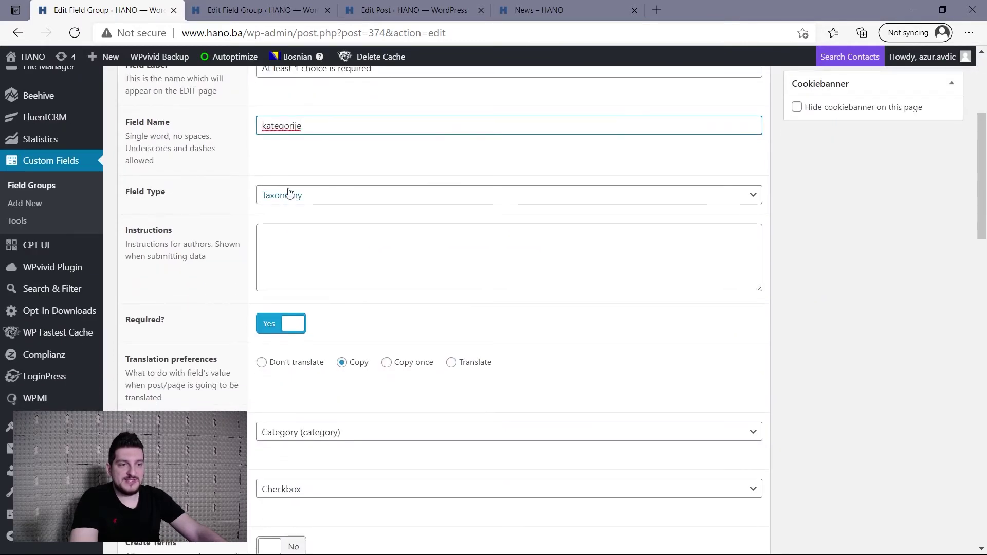
{"action": "scroll", "coordinate": [291, 243], "scroll_direction": "down", "scroll_amount": 1}
{"action": "scroll", "coordinate": [303, 294], "scroll_direction": "down", "scroll_amount": 1}
{"action": "left_click", "coordinate": [308, 289]}
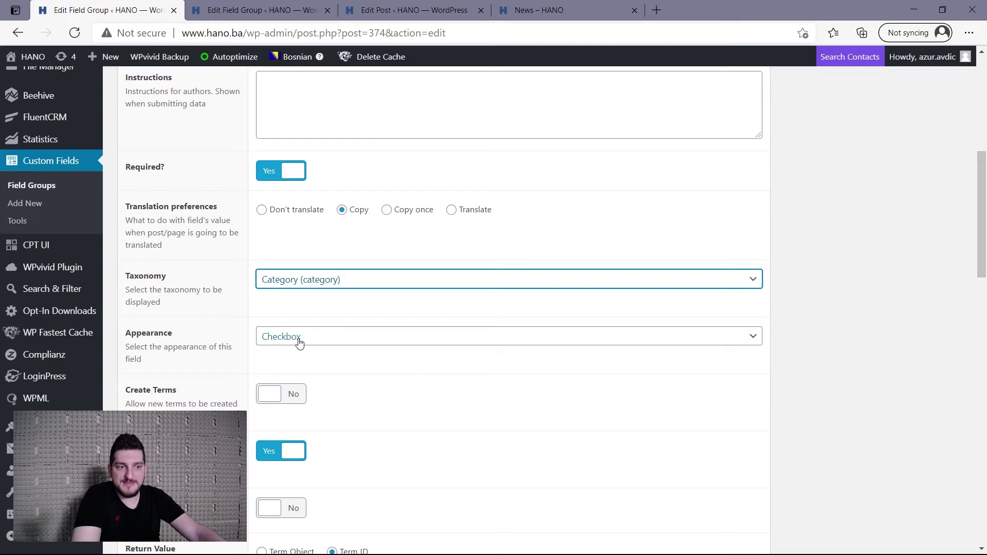
Review kategorije's remaining settings: checkbox appearance, saving terms, returning the Term ID.
{"action": "scroll", "coordinate": [300, 342], "scroll_direction": "down", "scroll_amount": 3}
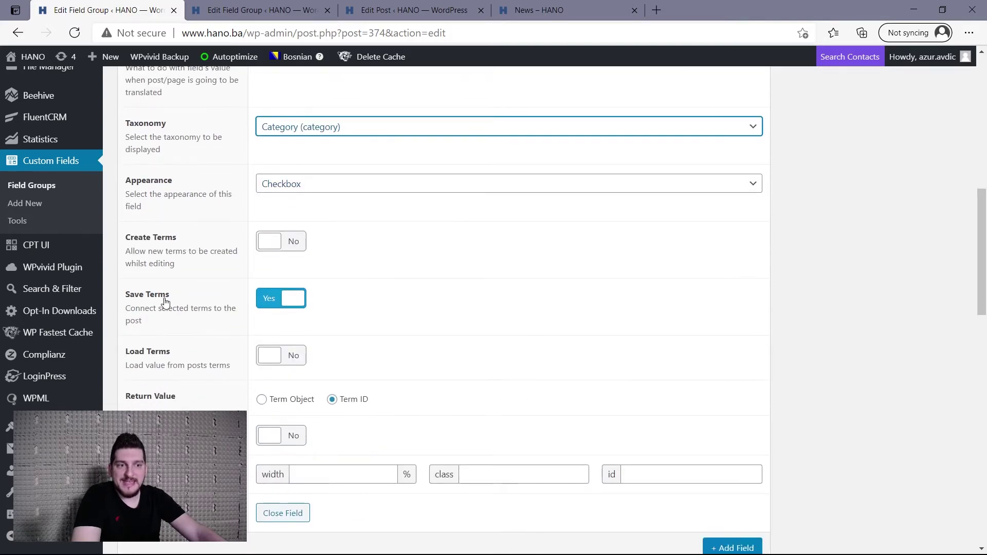
{"action": "scroll", "coordinate": [193, 352], "scroll_direction": "down", "scroll_amount": 2}
{"action": "scroll", "coordinate": [256, 358], "scroll_direction": "down", "scroll_amount": 1}
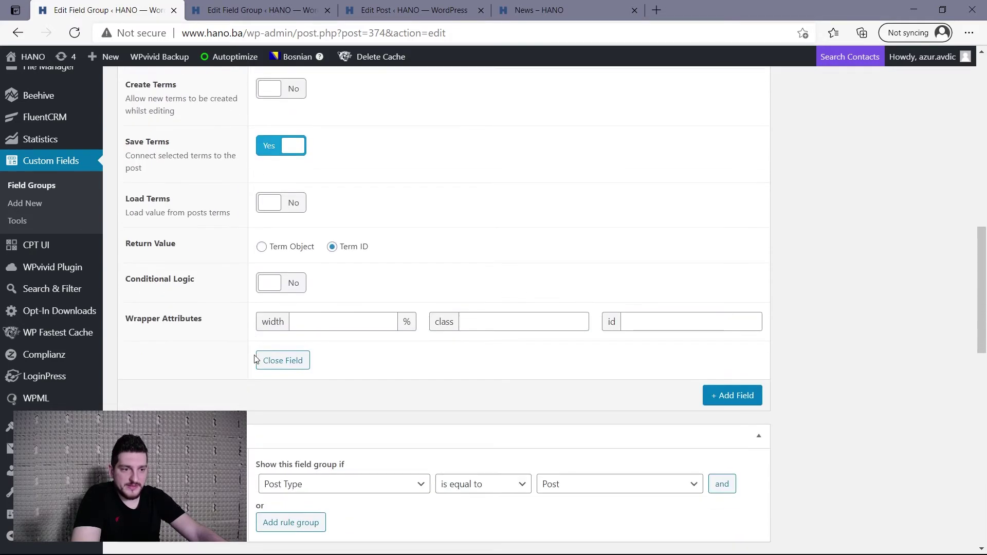
{"action": "scroll", "coordinate": [255, 358], "scroll_direction": "up", "scroll_amount": 7}
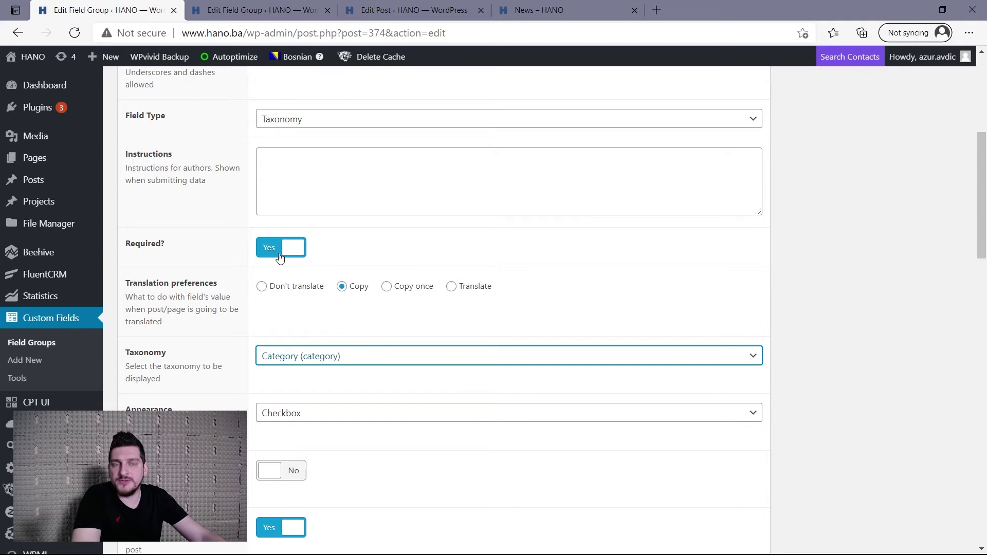
{"action": "scroll", "coordinate": [374, 306], "scroll_direction": "up", "scroll_amount": 4}
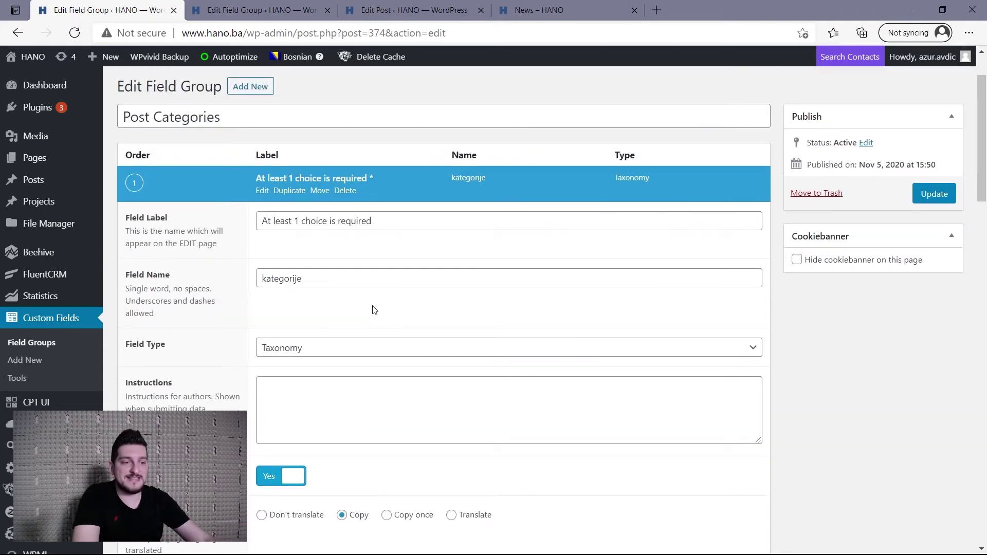
{"action": "scroll", "coordinate": [363, 322], "scroll_direction": "down", "scroll_amount": 3}
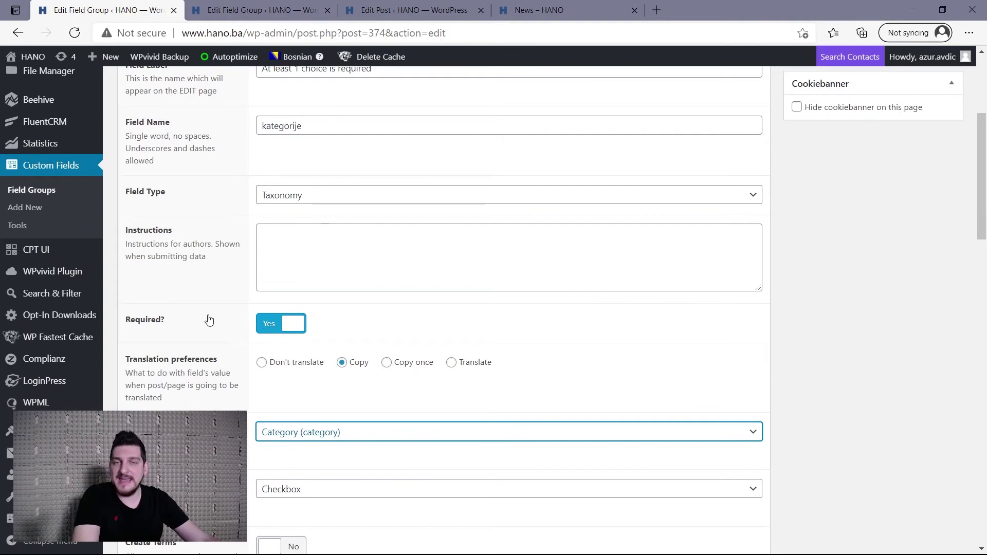
{"action": "scroll", "coordinate": [208, 320], "scroll_direction": "up", "scroll_amount": 4}
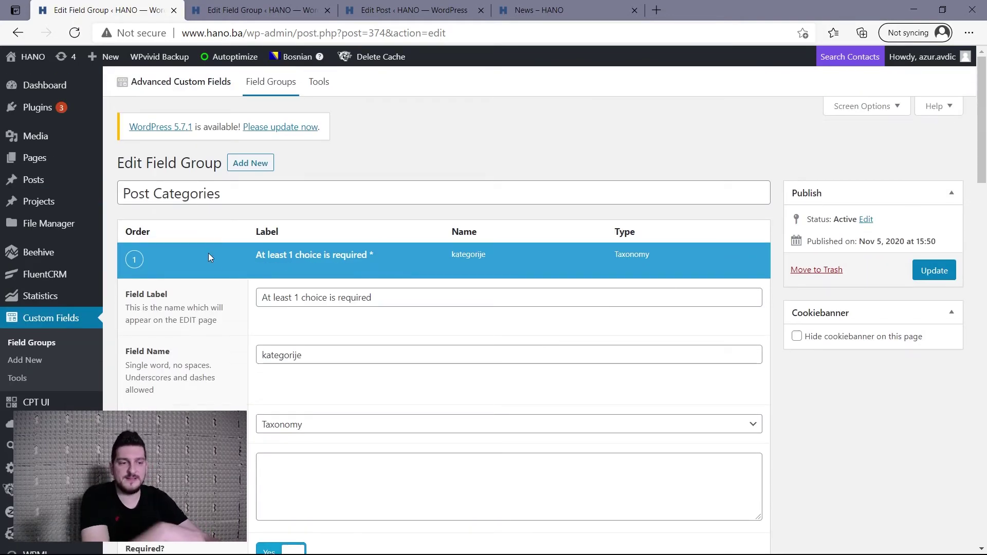
{"action": "scroll", "coordinate": [208, 257], "scroll_direction": "down", "scroll_amount": 10}
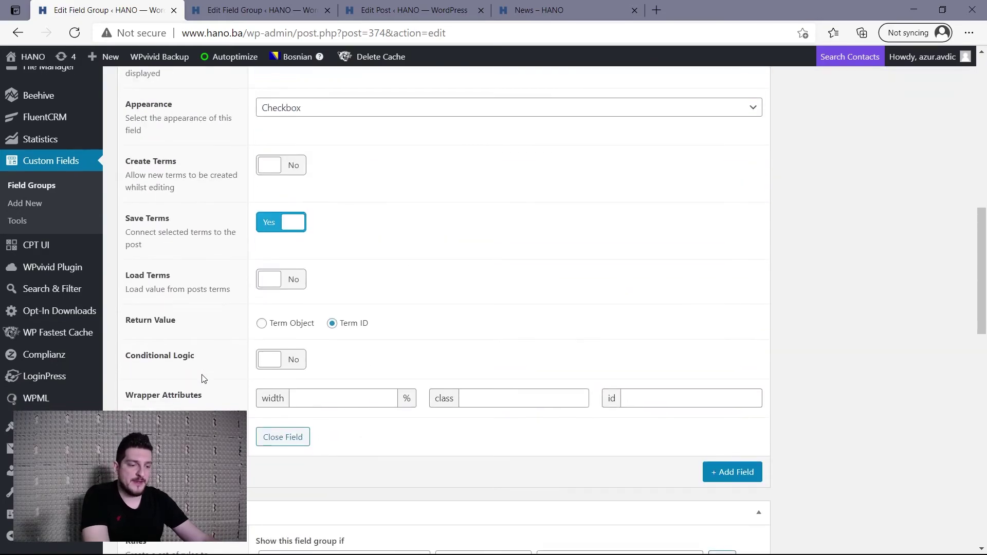
{"action": "scroll", "coordinate": [243, 386], "scroll_direction": "down", "scroll_amount": 6}
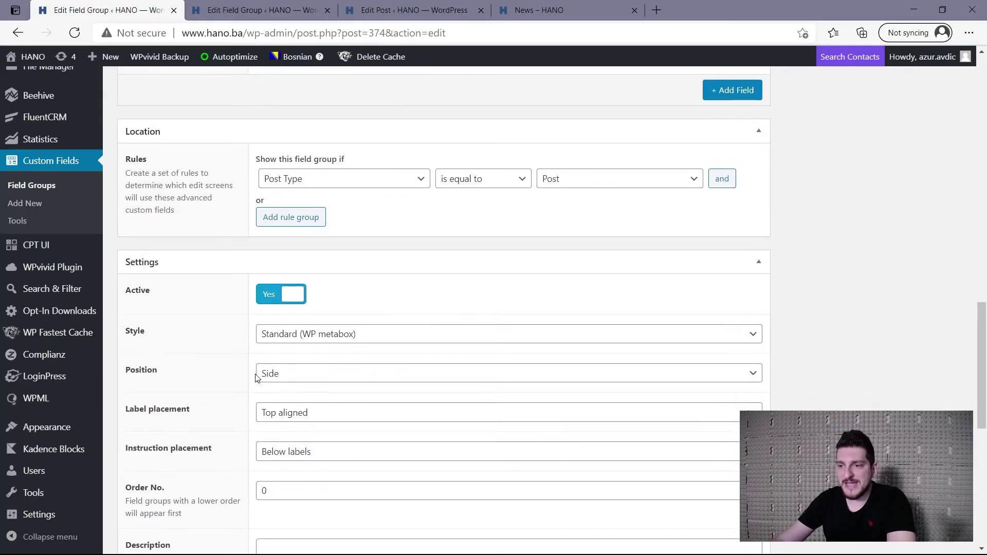
{"action": "scroll", "coordinate": [255, 378], "scroll_direction": "down", "scroll_amount": 1}
{"action": "scroll", "coordinate": [254, 377], "scroll_direction": "up", "scroll_amount": 5}
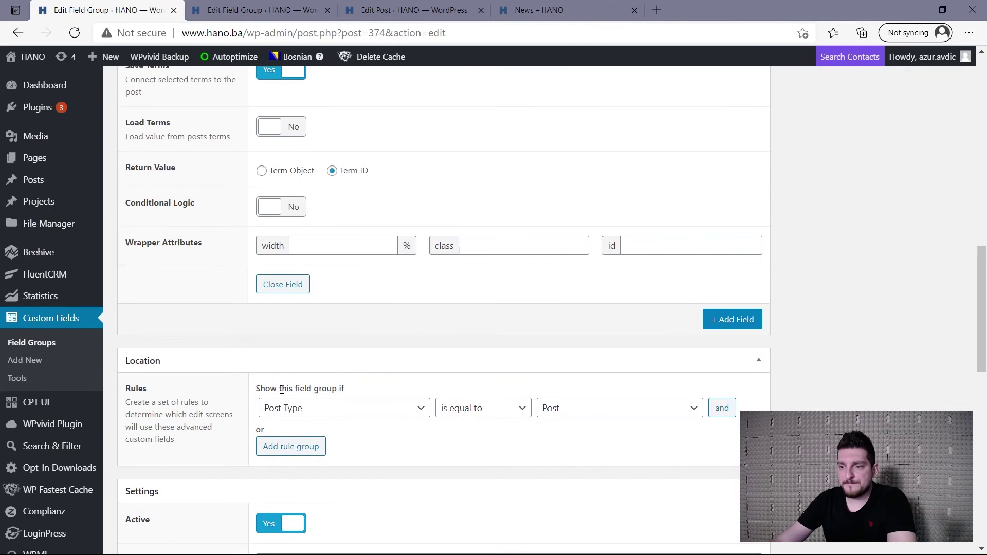
{"action": "scroll", "coordinate": [282, 390], "scroll_direction": "down", "scroll_amount": 1}
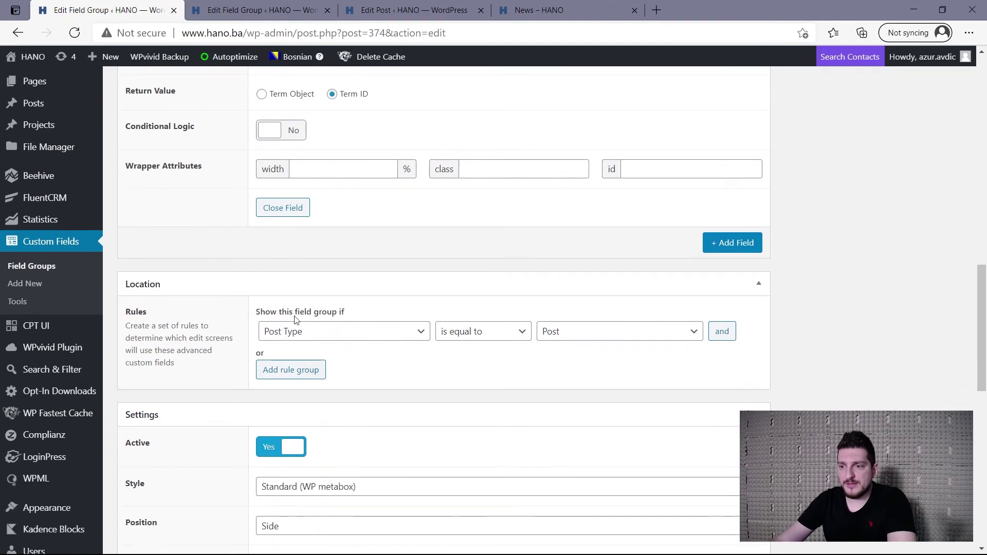
Confirm the field group's location rule targets Post Type equals Post.
{"action": "left_click", "coordinate": [595, 334]}
{"action": "scroll", "coordinate": [275, 426], "scroll_direction": "down", "scroll_amount": 3}
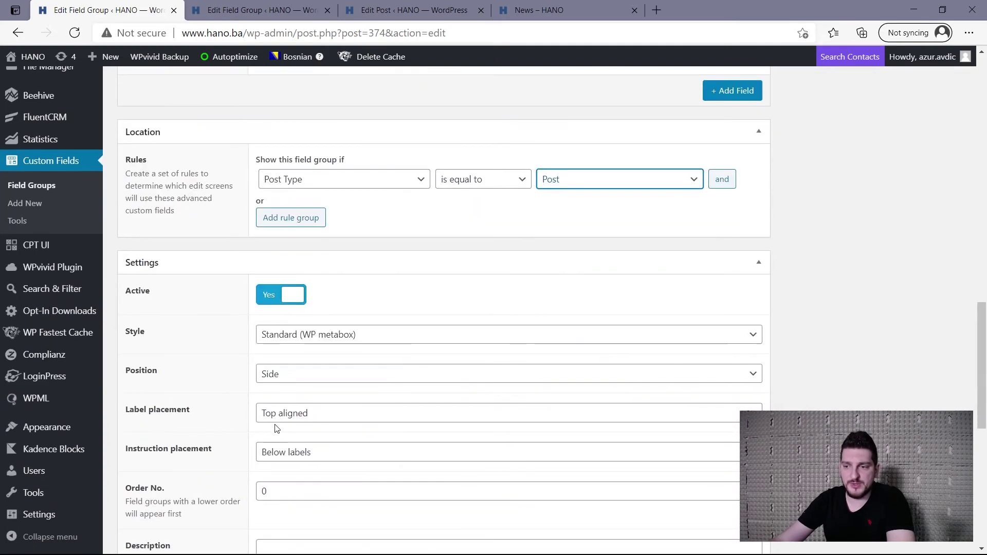
{"action": "scroll", "coordinate": [337, 429], "scroll_direction": "down", "scroll_amount": 8}
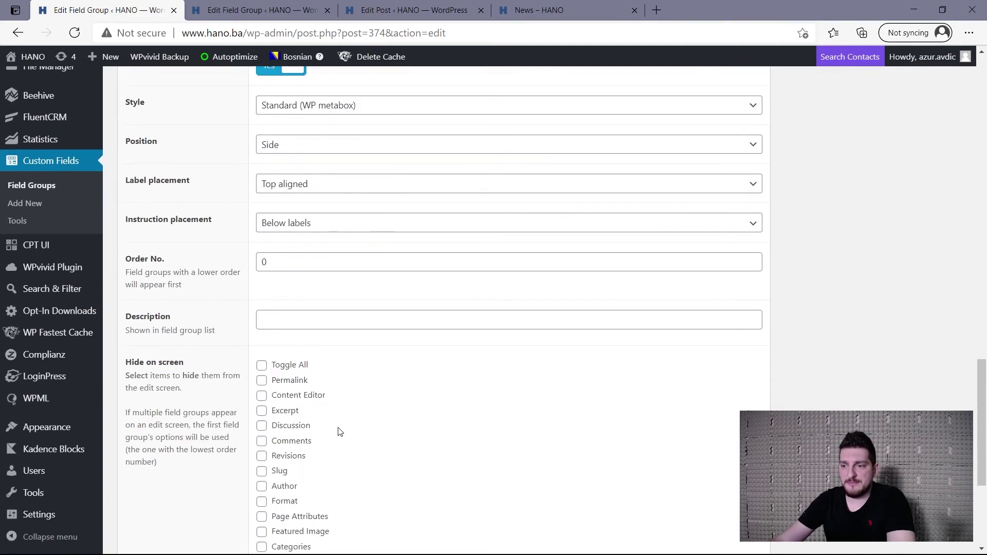
{"action": "scroll", "coordinate": [339, 432], "scroll_direction": "up", "scroll_amount": 6}
{"action": "scroll", "coordinate": [185, 312], "scroll_direction": "up", "scroll_amount": 15}
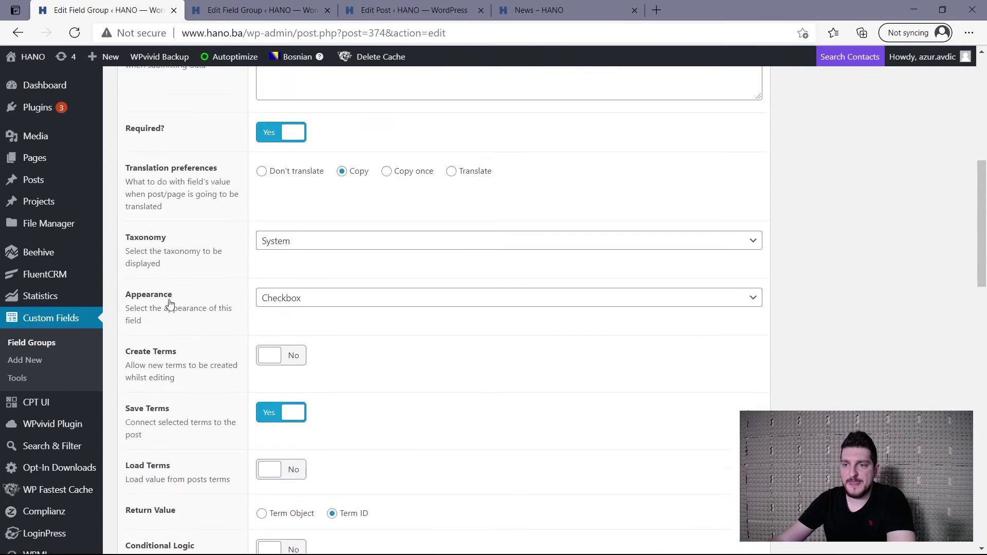
Return to the Edit Post tab and reload the post editor.
{"action": "left_click", "coordinate": [249, 12]}
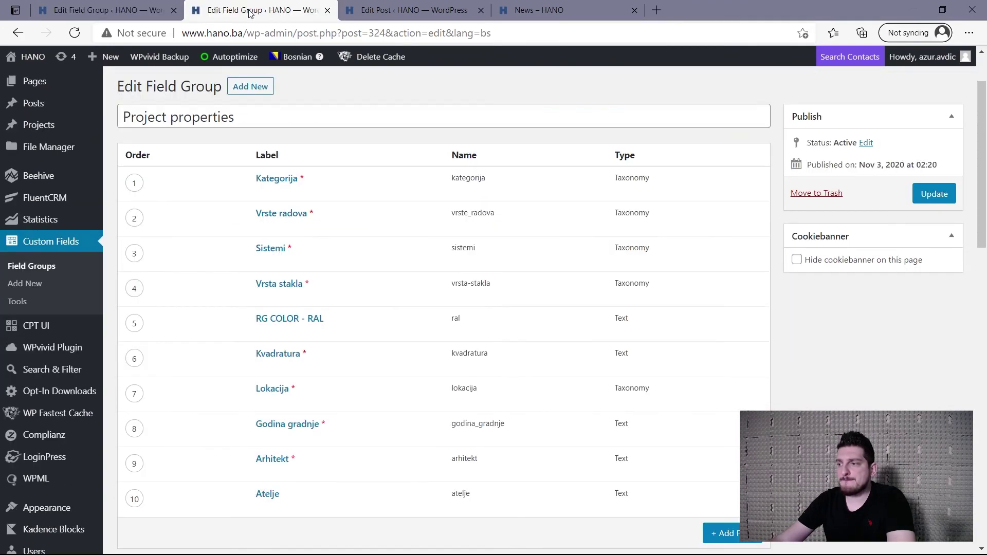
{"action": "left_click", "coordinate": [103, 10]}
{"action": "left_click", "coordinate": [411, 11]}
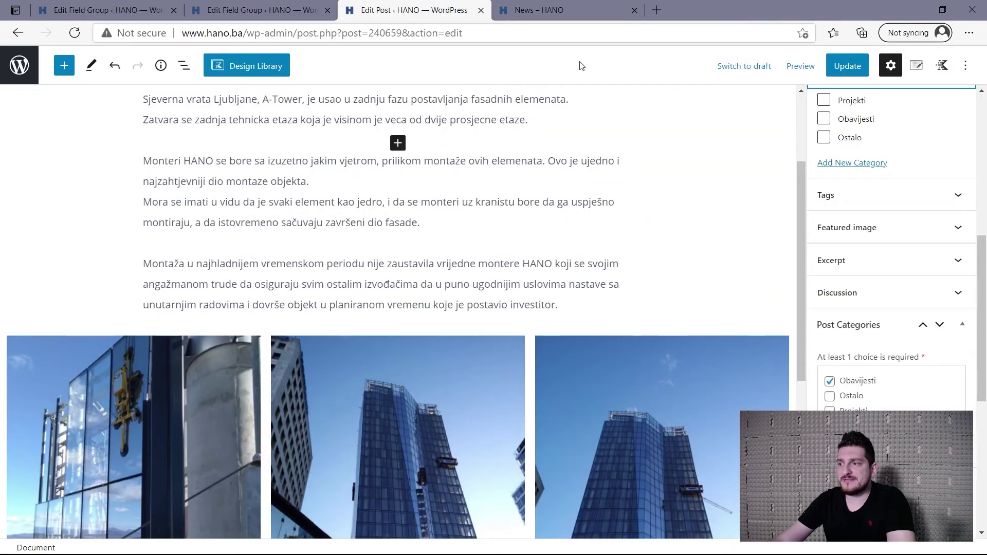
{"action": "mouse_move", "coordinate": [905, 328]}
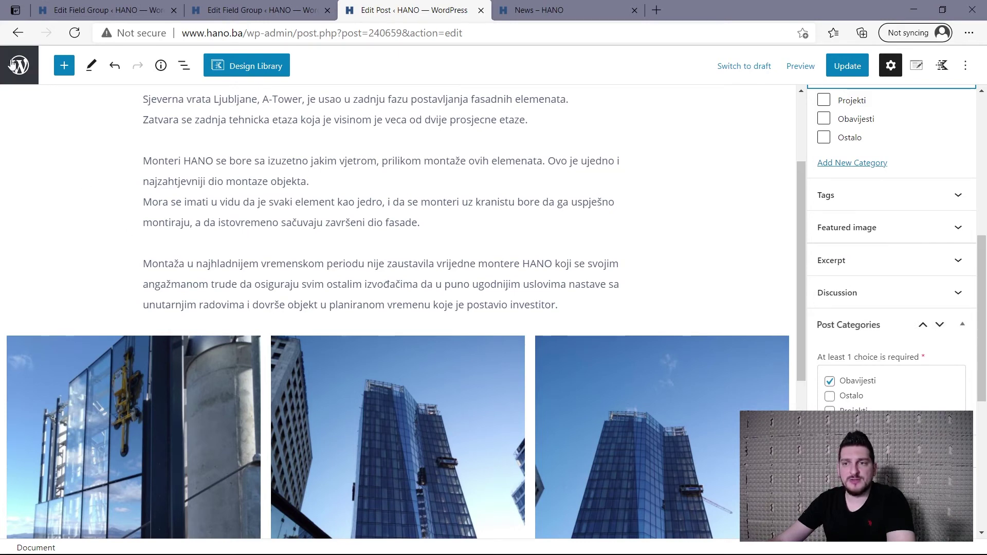
{"action": "key", "text": "F5"}
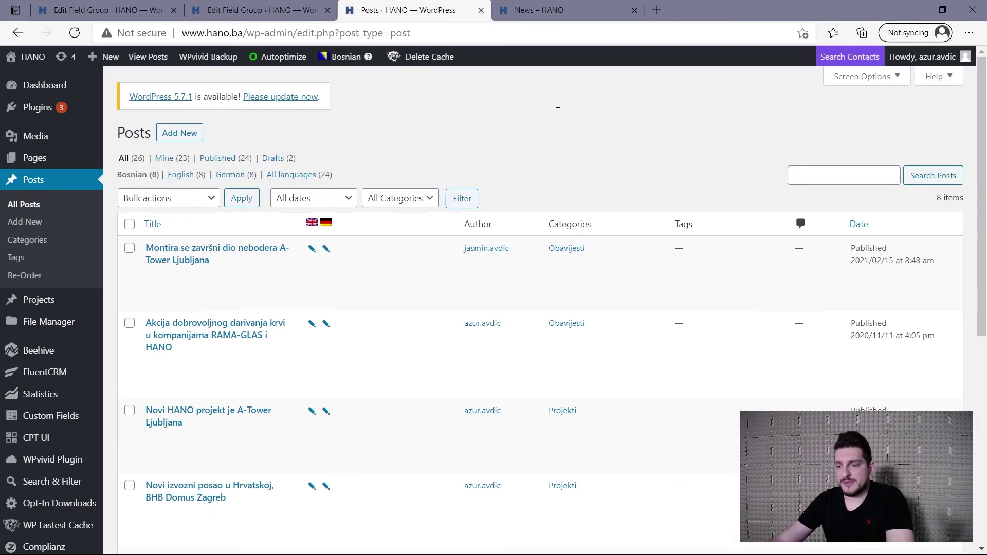
Start a new post titled 'This is a test title' with no category selected.
{"action": "left_click", "coordinate": [180, 133]}
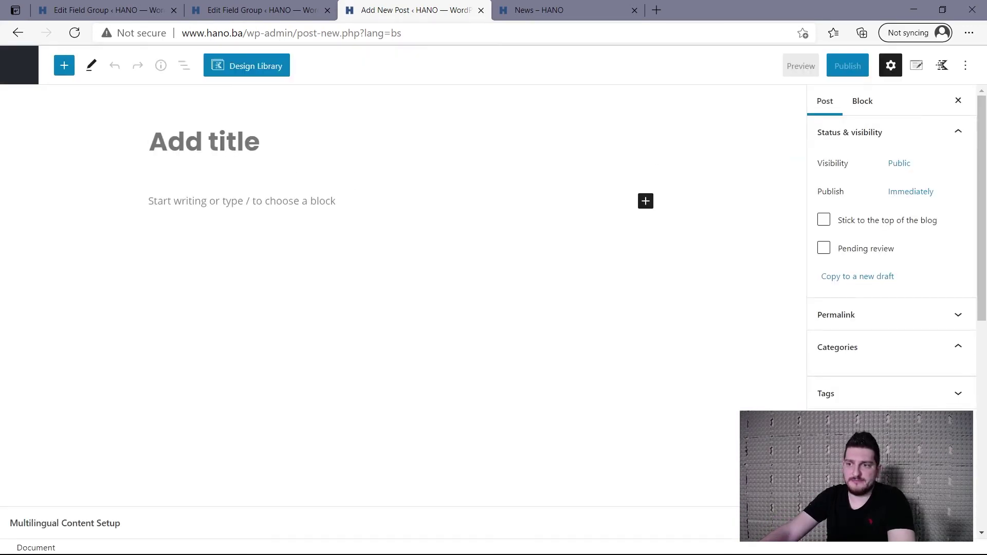
{"action": "type", "text": "T"}
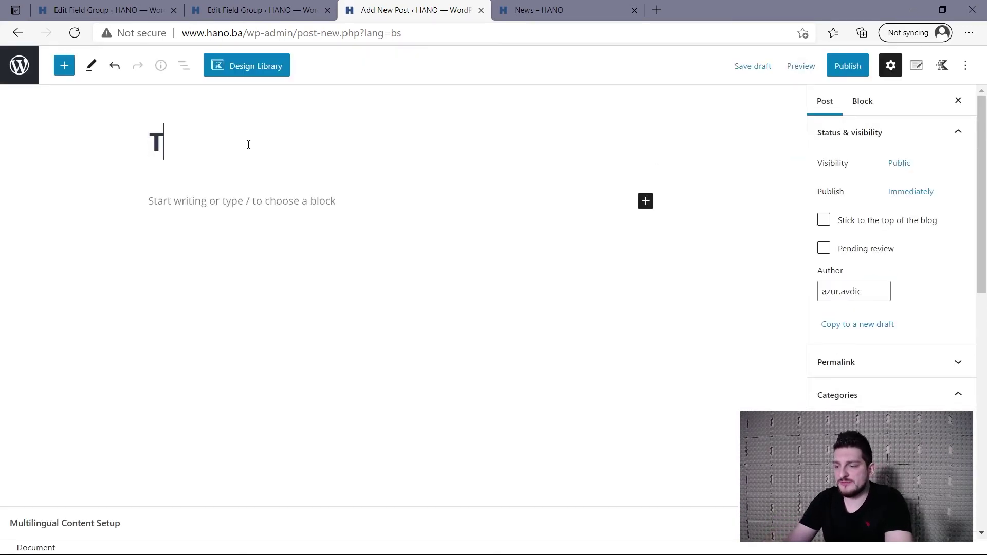
{"action": "type", "text": "his is a test"}
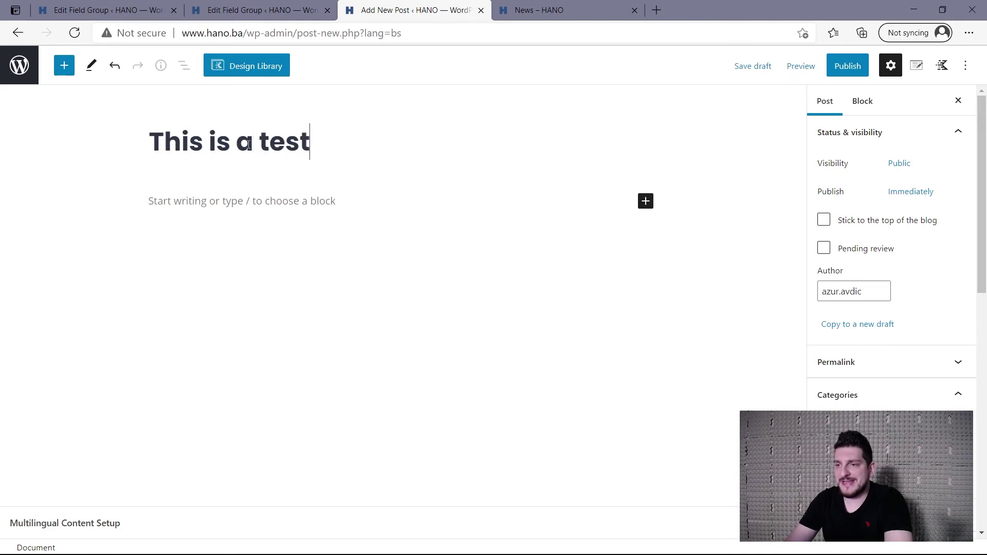
{"action": "type", "text": " titlre"}
{"action": "key", "text": "BackSpace"}
{"action": "key", "text": "BackSpace"}
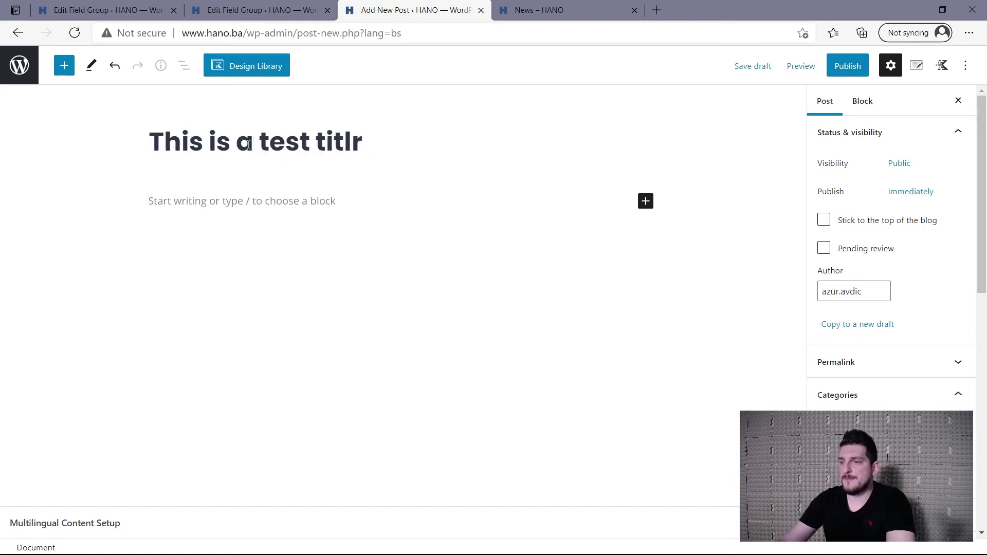
{"action": "type", "text": "e"}
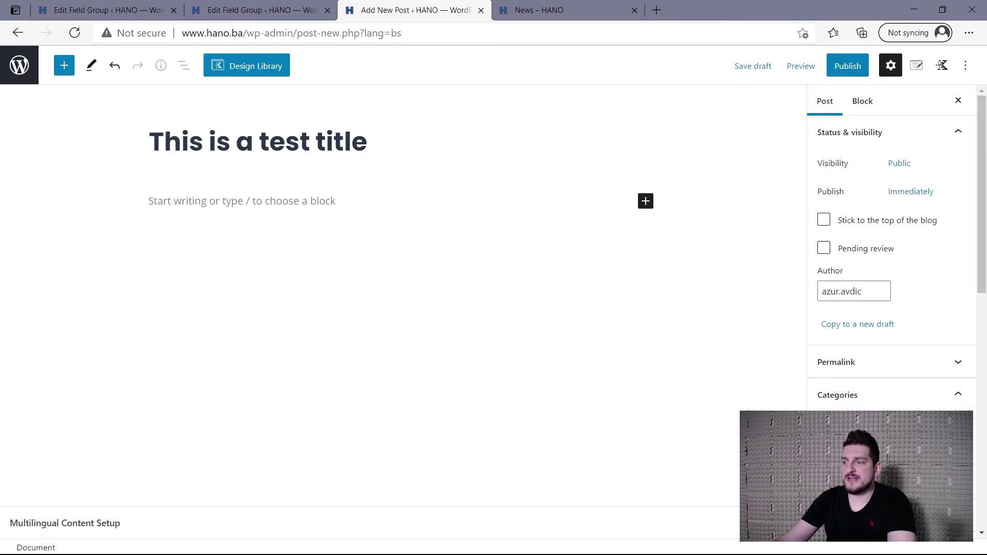
{"action": "scroll", "coordinate": [879, 397], "scroll_direction": "down", "scroll_amount": 8}
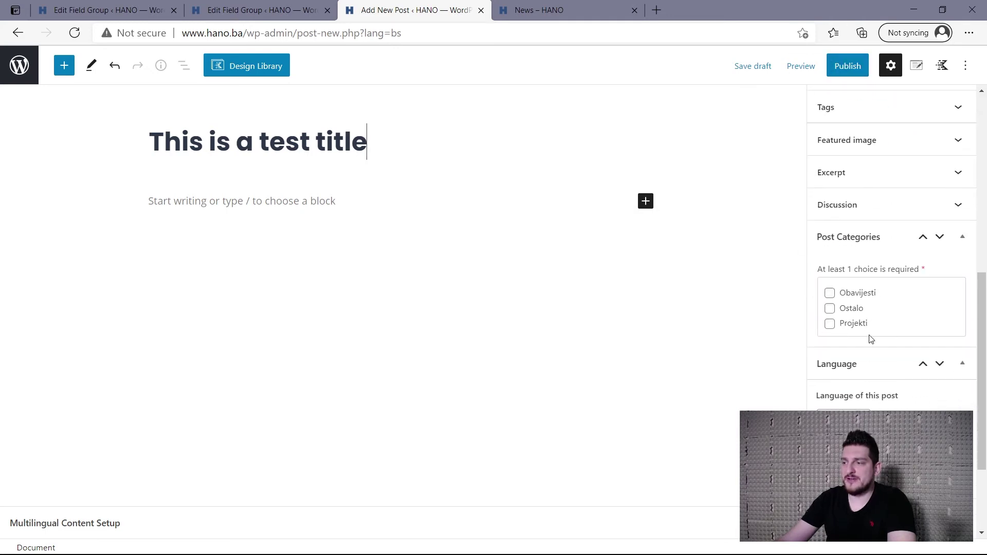
Publish, hitting 'Validation failed. 1 field requires attention', then tick Obavijesti under Post Categories.
{"action": "left_click", "coordinate": [849, 70]}
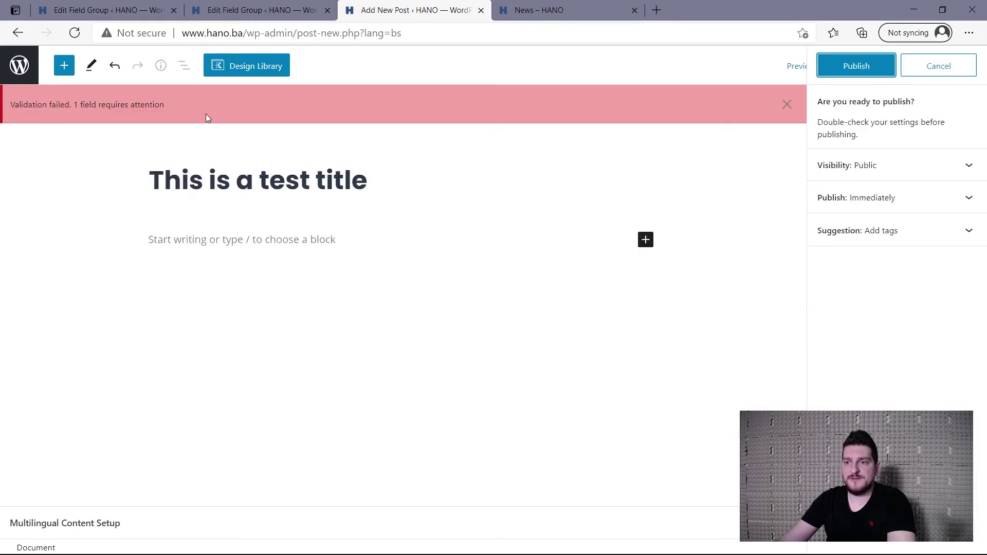
{"action": "left_click", "coordinate": [938, 66]}
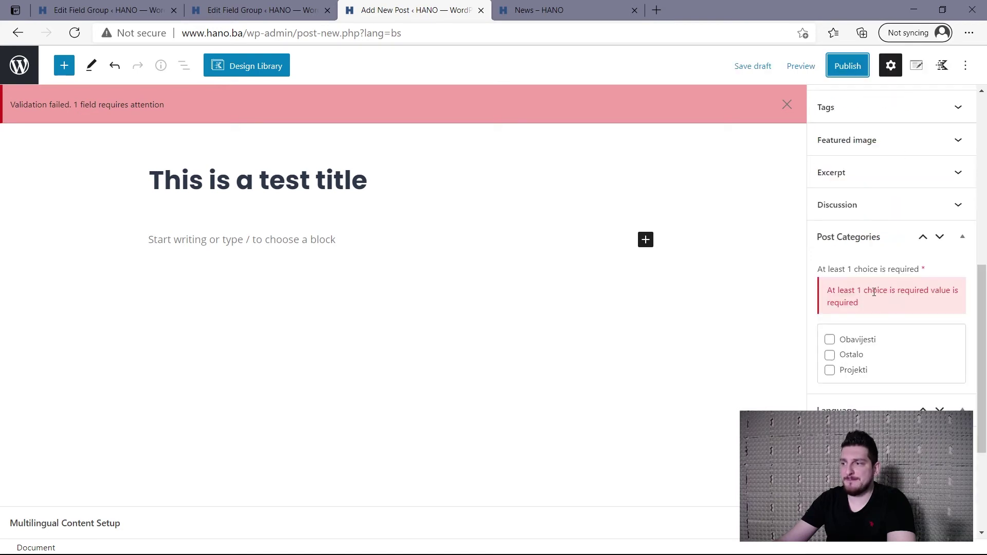
{"action": "left_click", "coordinate": [829, 339]}
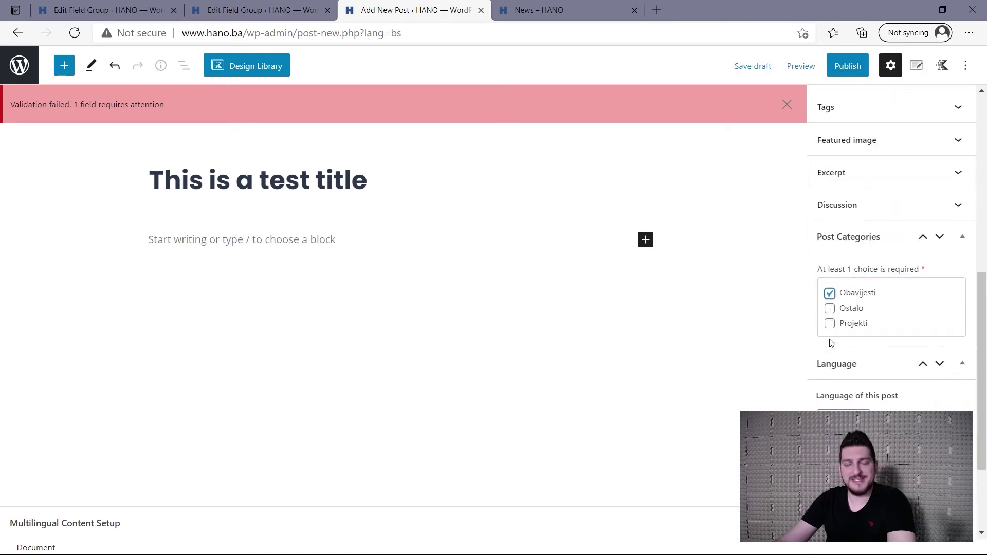